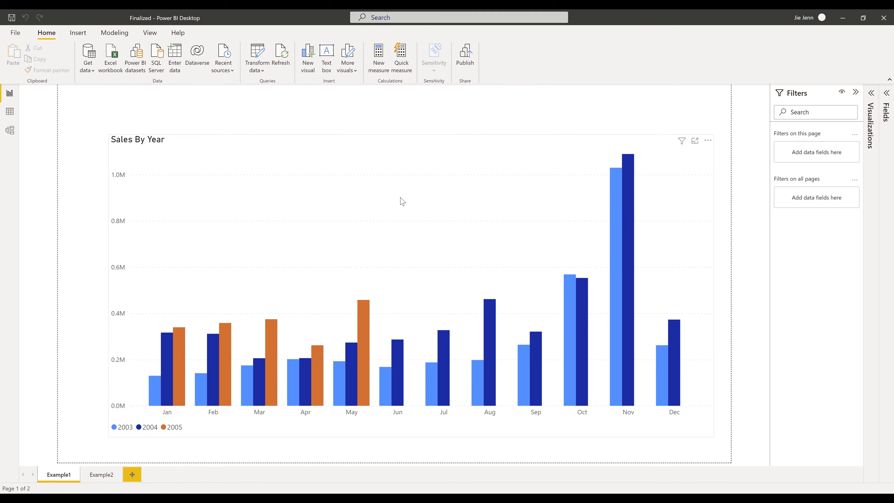
Step: View the Example2 page of the Finalized report, and minimize that report's window
left_click(102, 475)
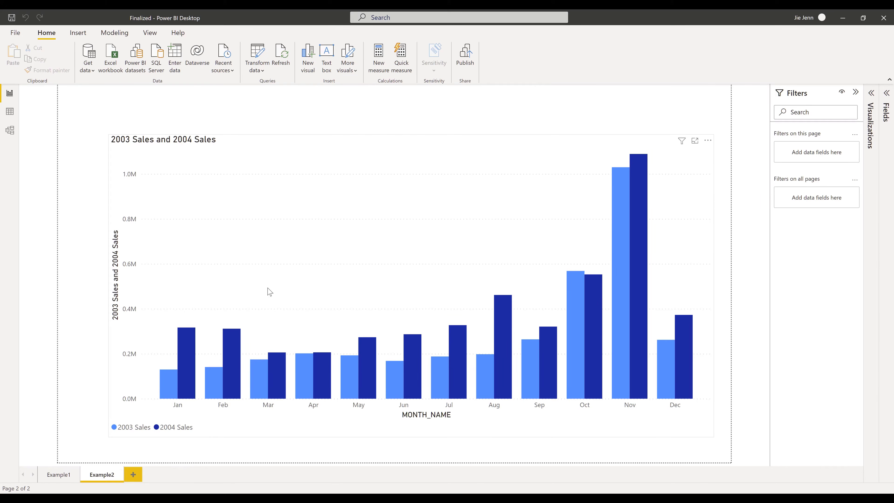
left_click(844, 19)
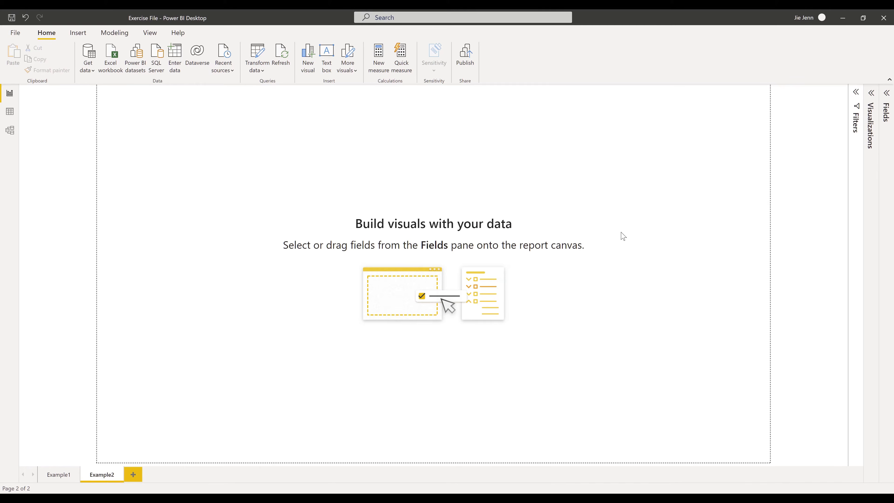
Step: Switch to the browser to view the Kaggle Sample Sales Data page and its web address, and return to the Exercise File report in Power BI Desktop
key("alt+Tab")
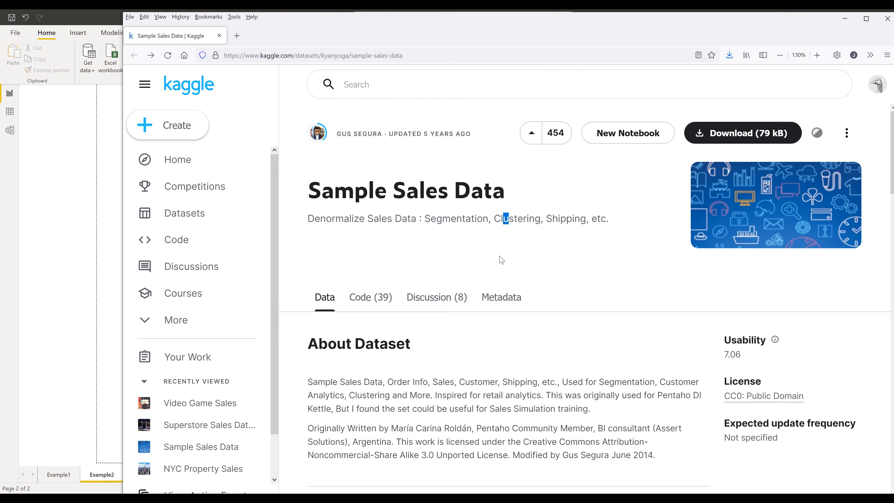
left_click(499, 257)
left_click(456, 59)
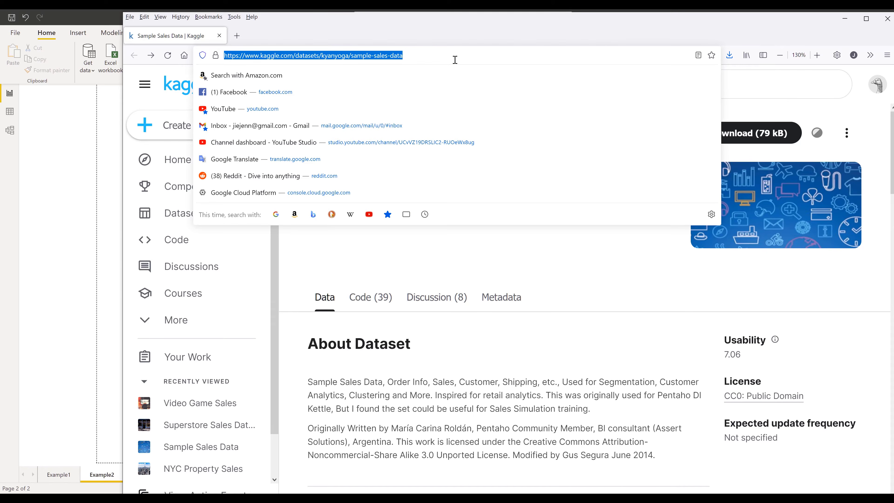
left_click(603, 298)
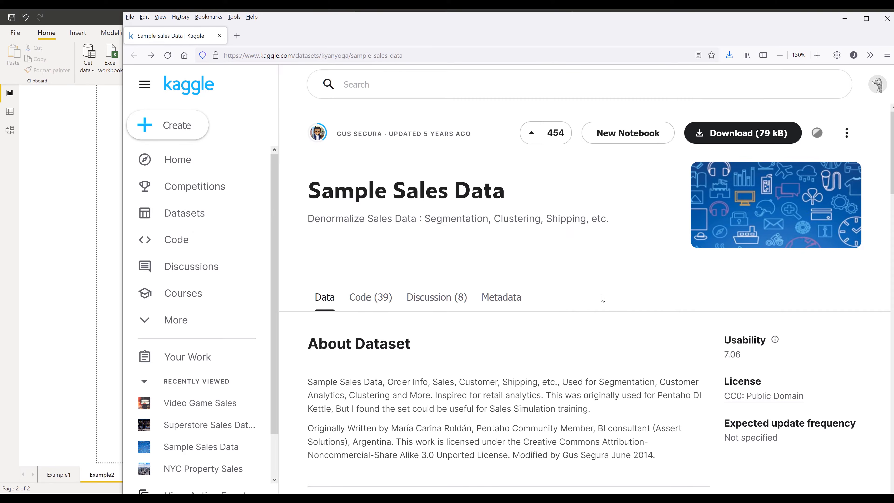
left_click(53, 261)
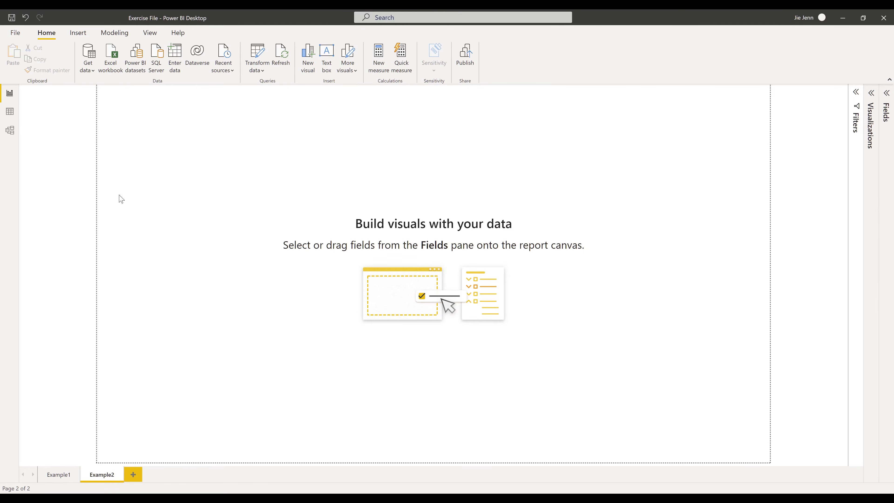
Step: Open the Example1 page and examine the columns of the sales_data_sample table in the data view
left_click(58, 475)
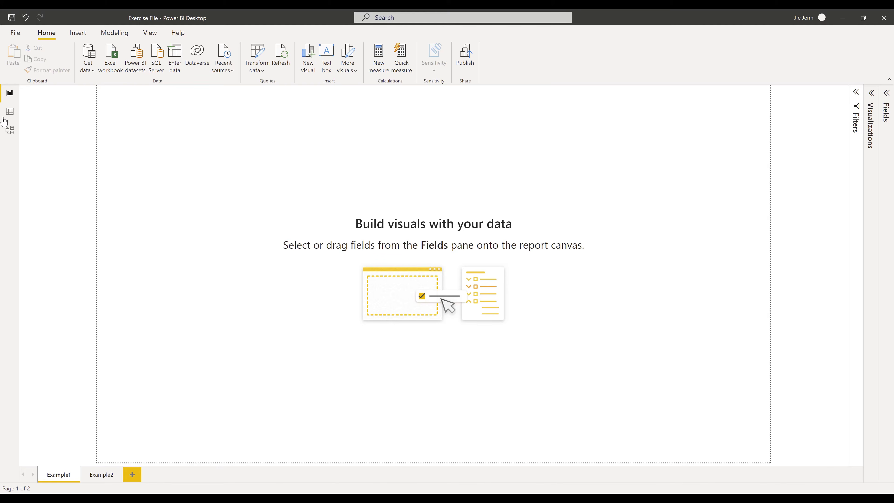
left_click(9, 112)
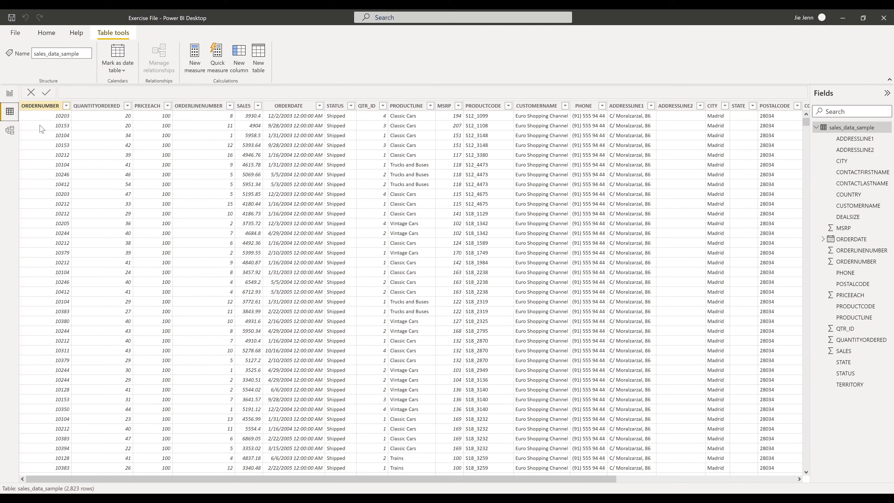
left_click(521, 214)
left_click(615, 194)
scroll(598, 194, "right", 5)
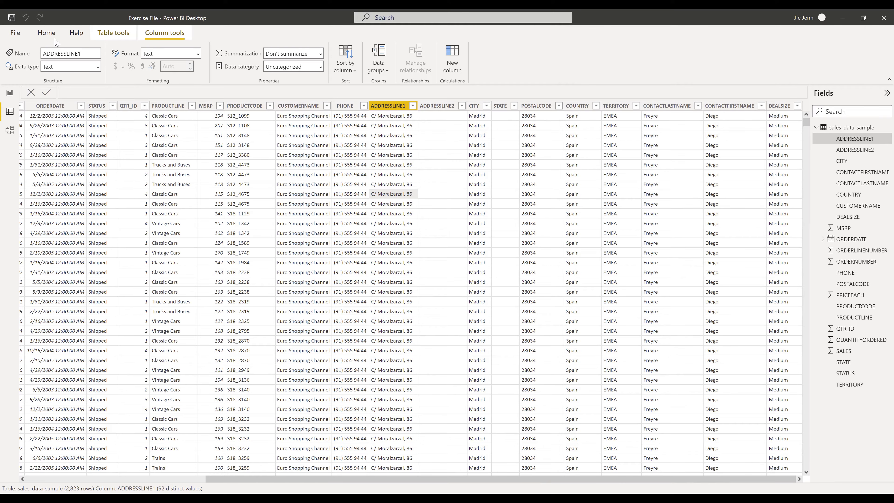
Step: Add a calculated column to the sales_data_sample table and name it MONTH_NAME in its formula
left_click(46, 33)
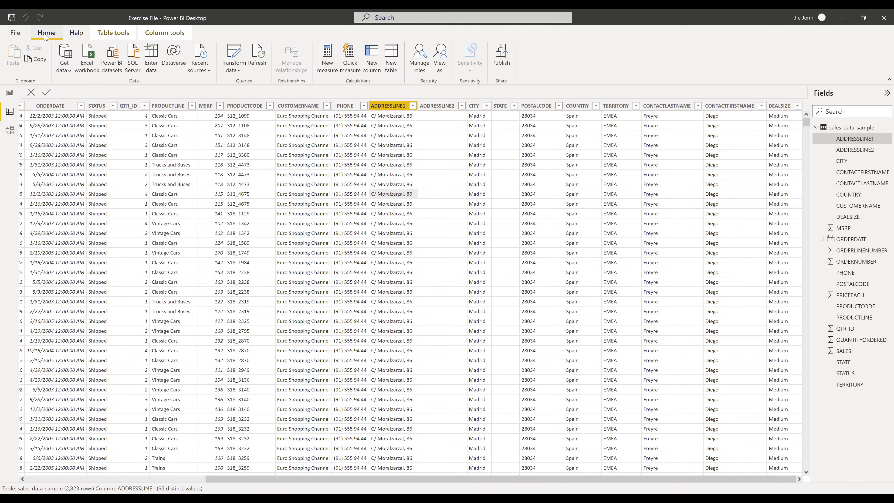
left_click(376, 58)
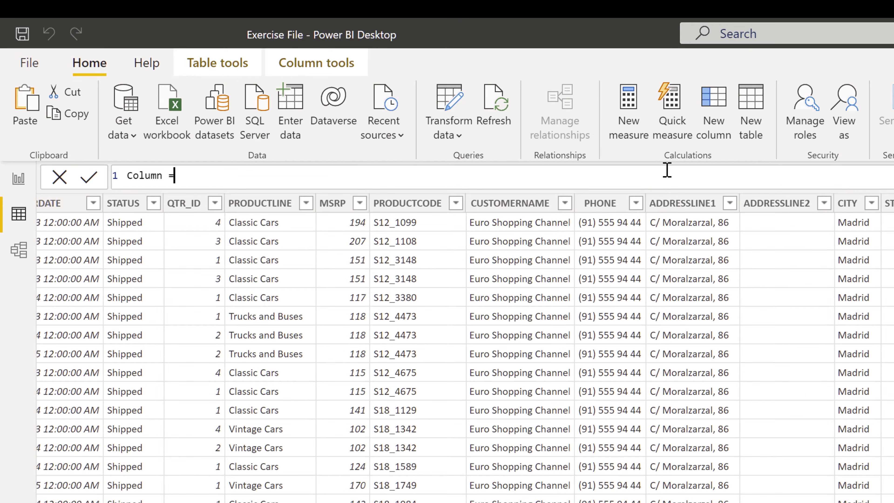
key("BackSpace")
key("BackSpace")
key("BackSpace")
key("BackSpace")
key("BackSpace")
key("BackSpace")
key("BackSpace")
key("BackSpace")
type("MONTH_NAME =")
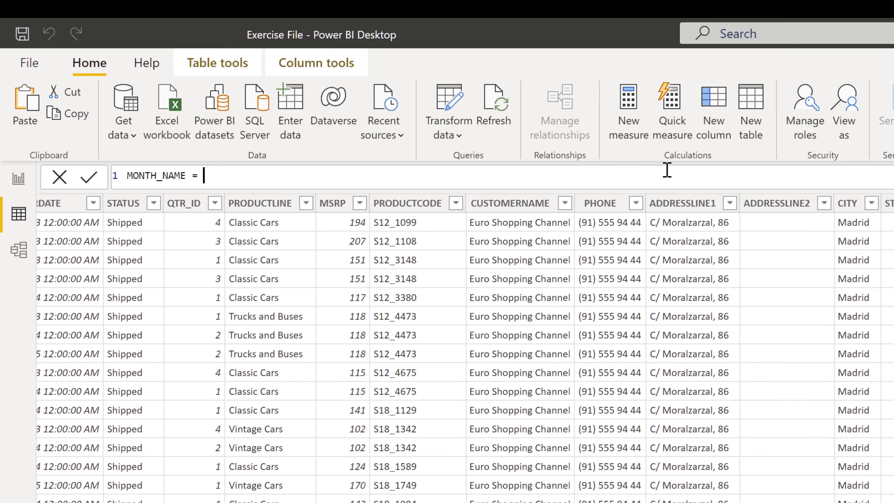
Step: Define the MONTH_NAME column as FORMAT([ORDERDATE], "MMM") and commit the formula
type(" FORMAT(")
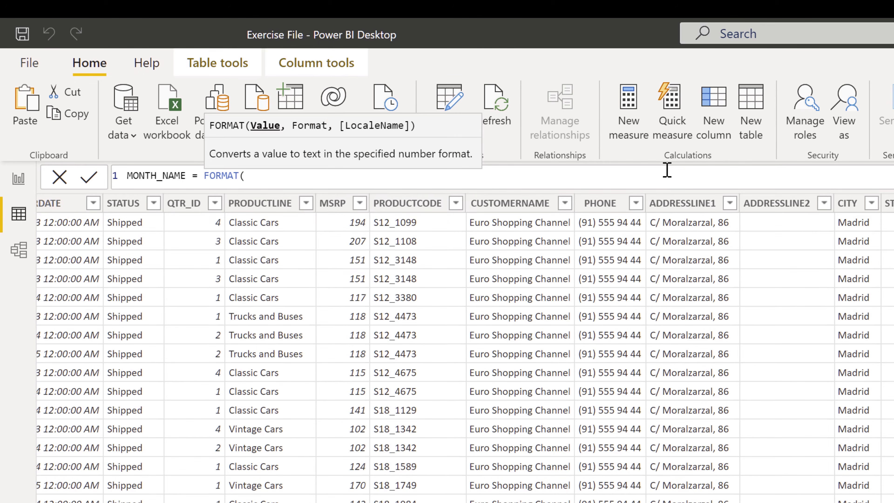
type("[")
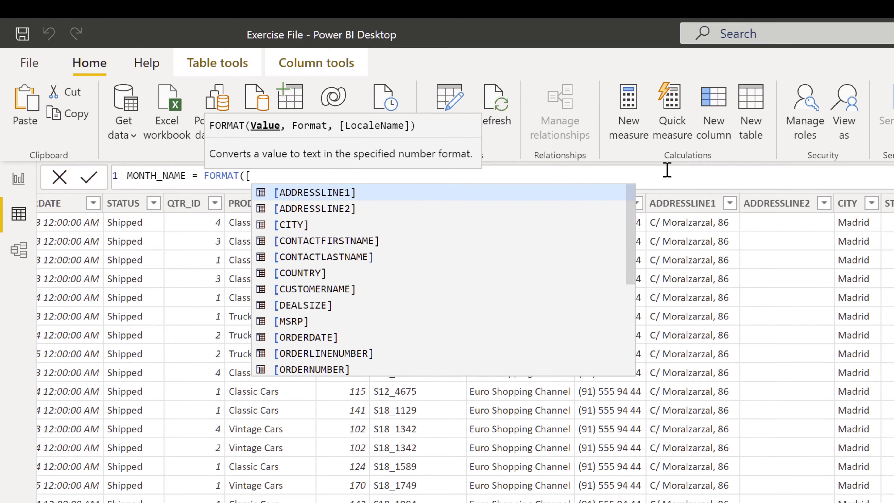
type("ORDERDATE]")
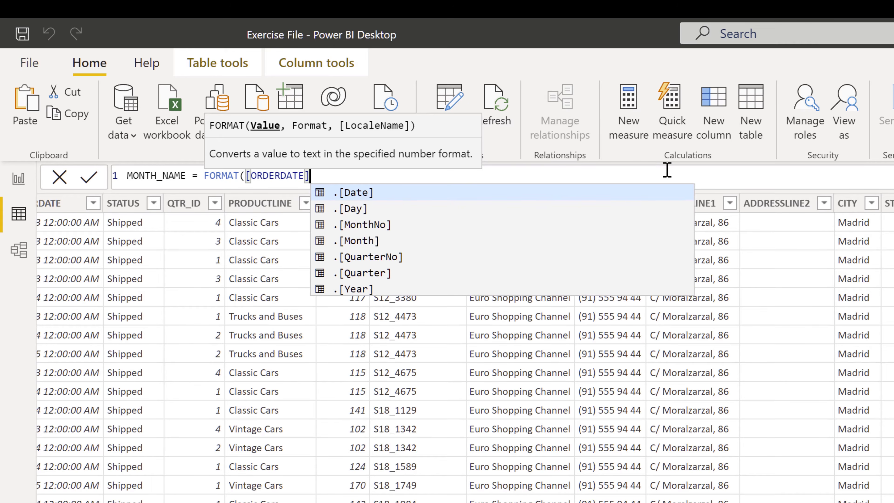
key("Escape")
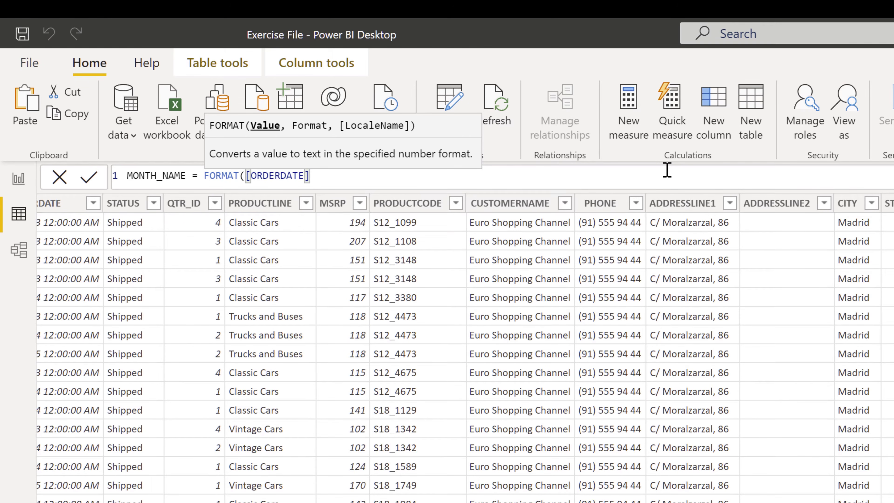
type(", ")
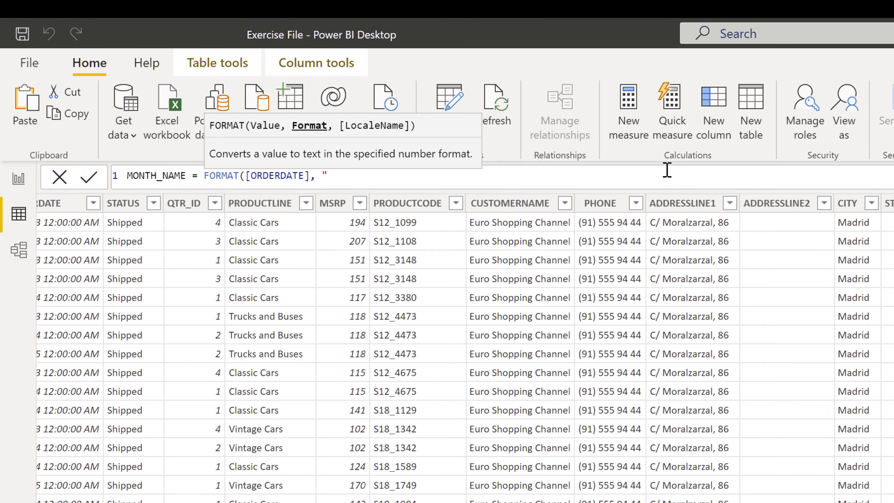
type("\"MMM\")")
key("Return")
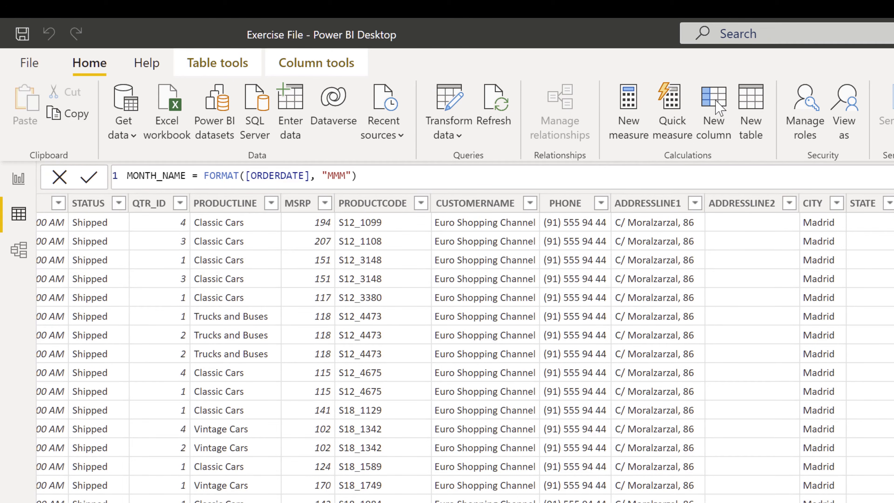
Step: Add a calculated column to the table with the formula MONTH_ID = MONTH([ORDERDATE])
left_click(714, 106)
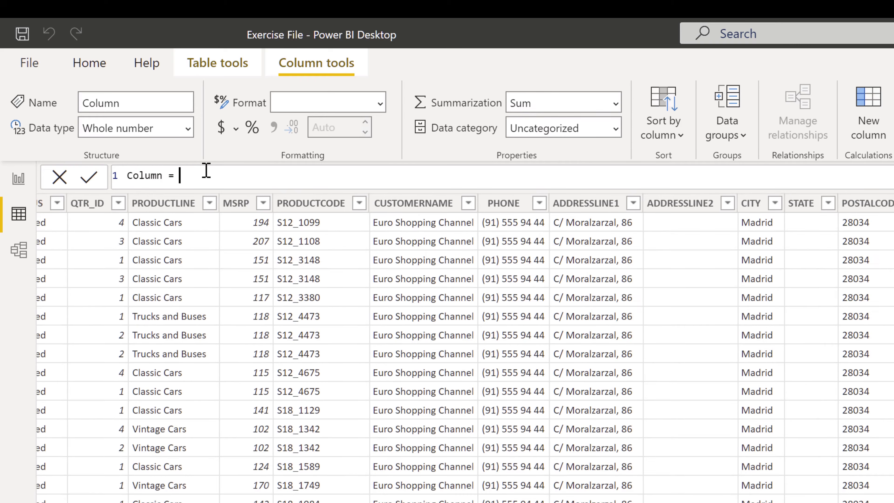
key("ctrl+a")
type("MONTH_ID = MONTH(")
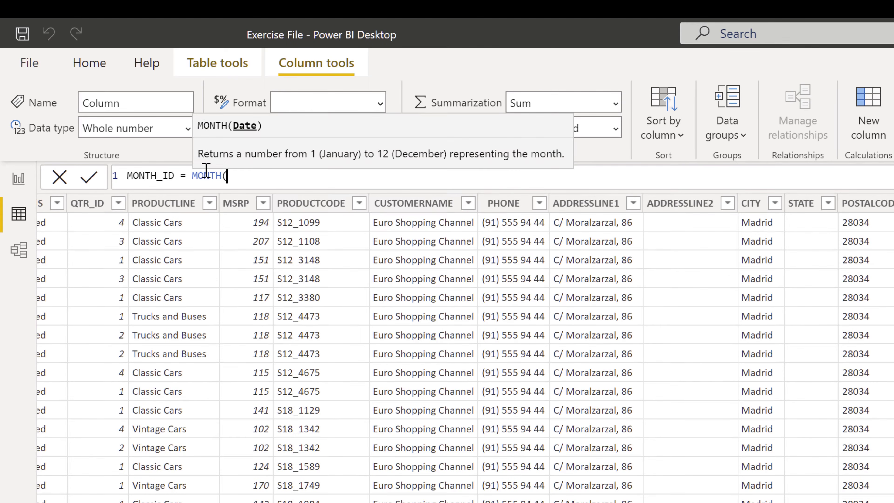
type("[")
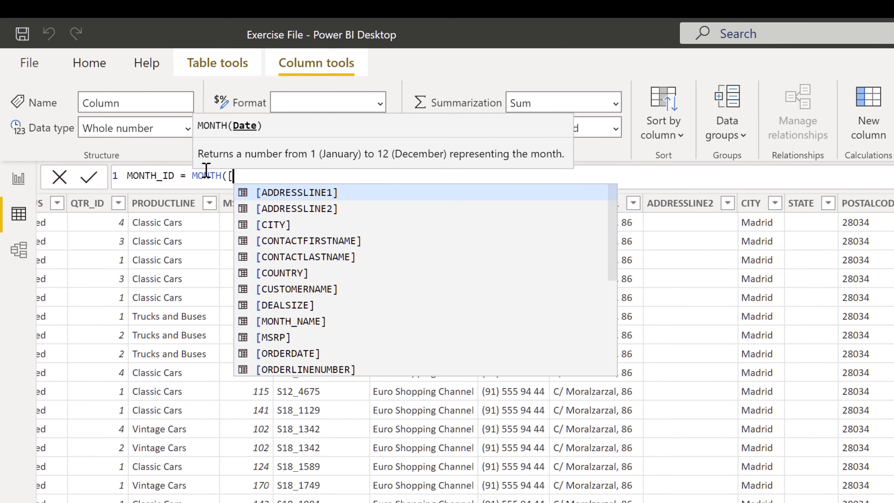
type("ORDER")
key("Tab")
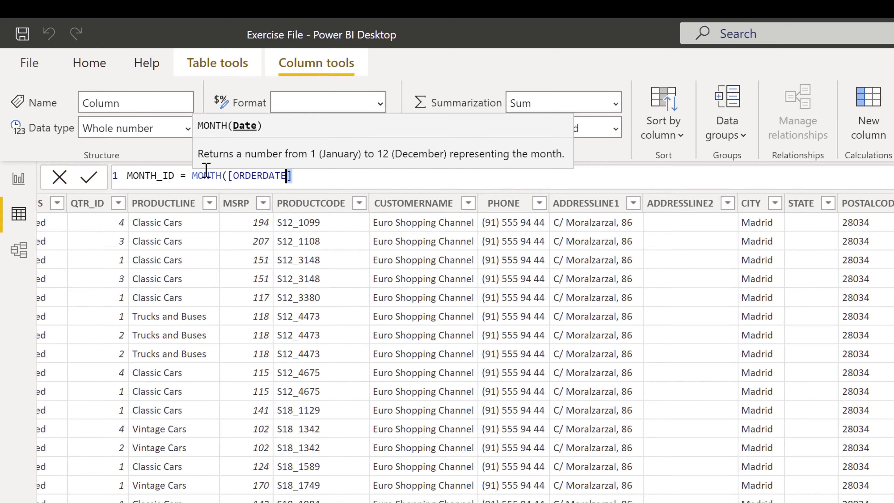
key("shift+Left")
key("shift+Left")
key("shift+Left")
key("shift+Left")
key("shift+Left")
key("shift+Left")
key("shift+Left")
key("shift+Left")
key("shift+Left")
key("shift+Left")
key("shift+Left")
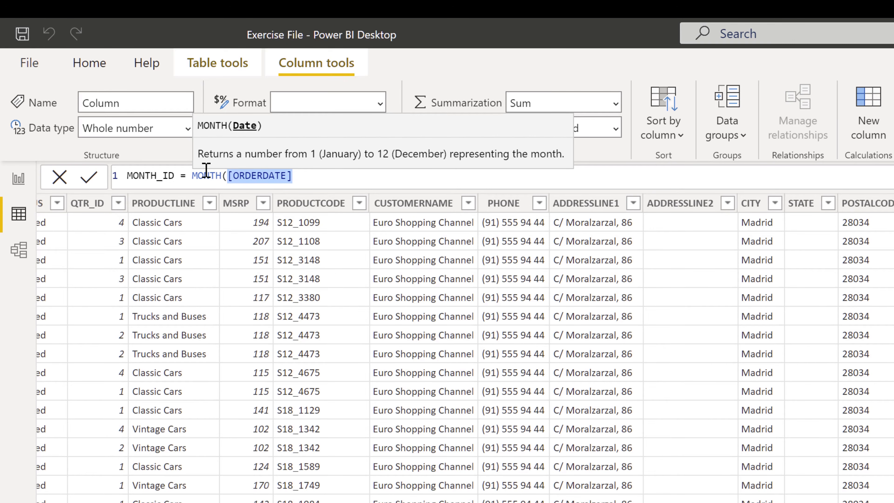
key("Right")
type(")")
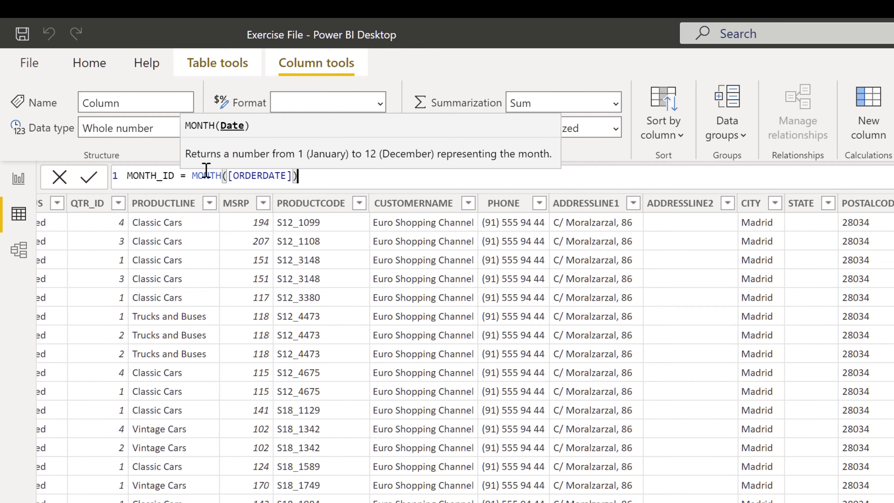
key("Return")
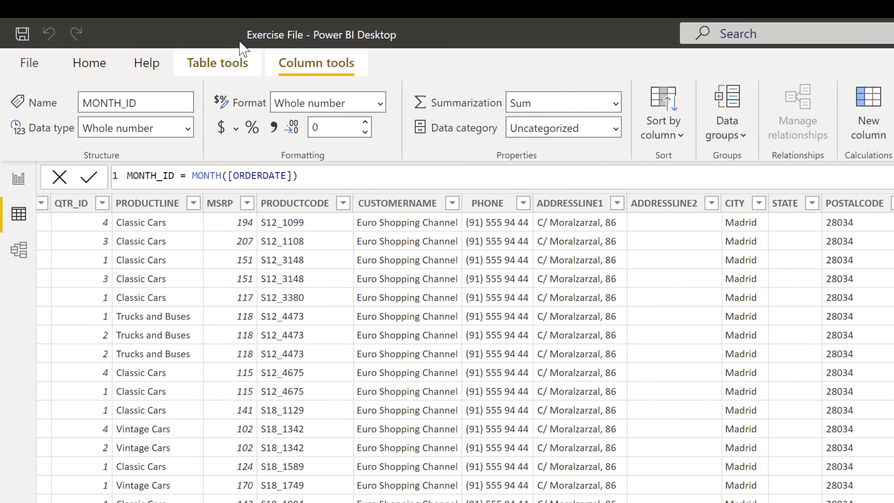
Step: Add a calculated column to the table with the formula YEAR_ID = YEAR([ORDERDATE])
left_click(236, 64)
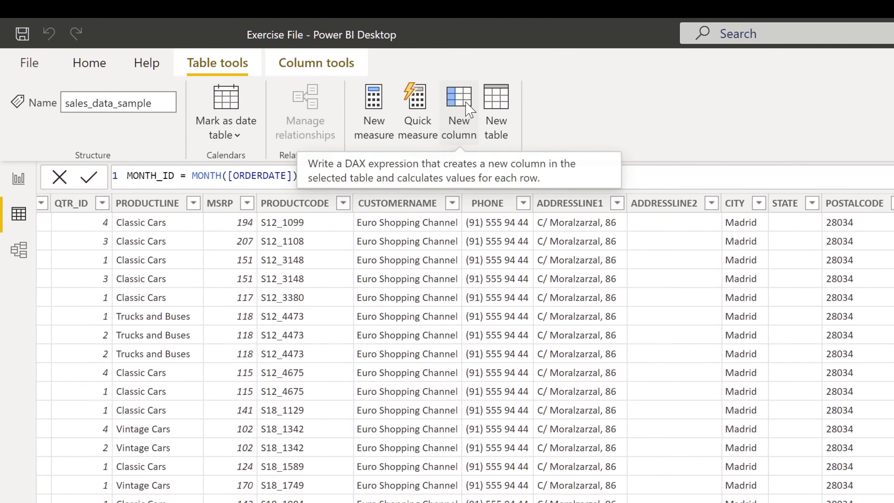
left_click(474, 104)
left_click_drag(242, 176, 87, 179)
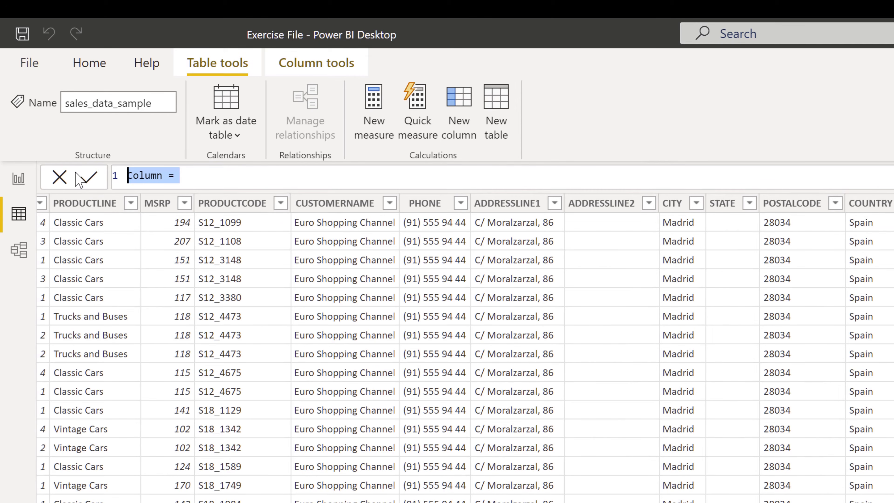
key("BackSpace")
type("YEAR_ID = ")
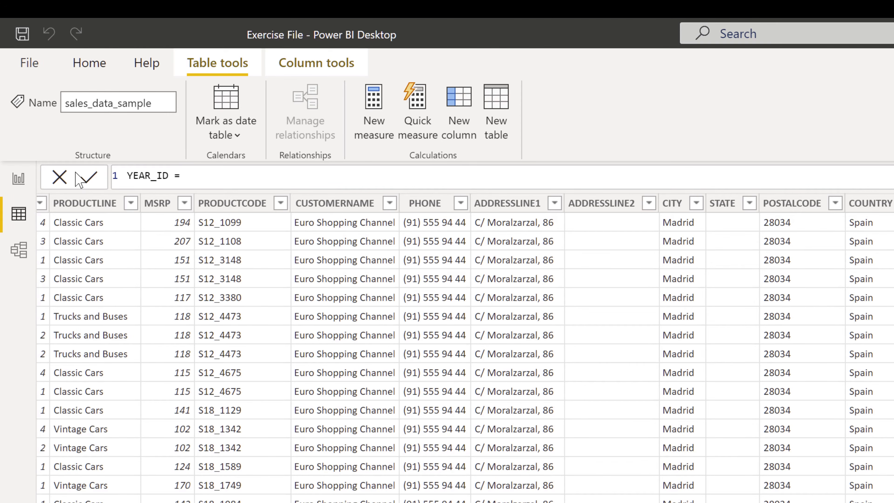
type("YEAR(")
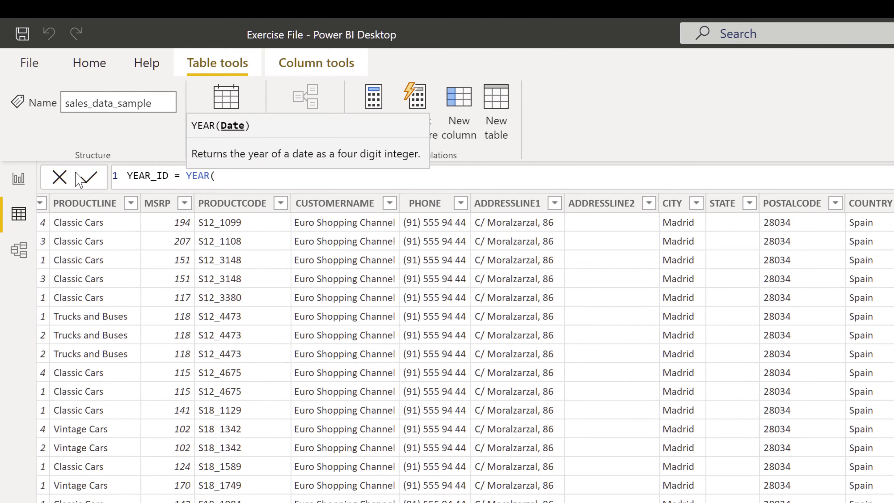
type("[ORDERDA")
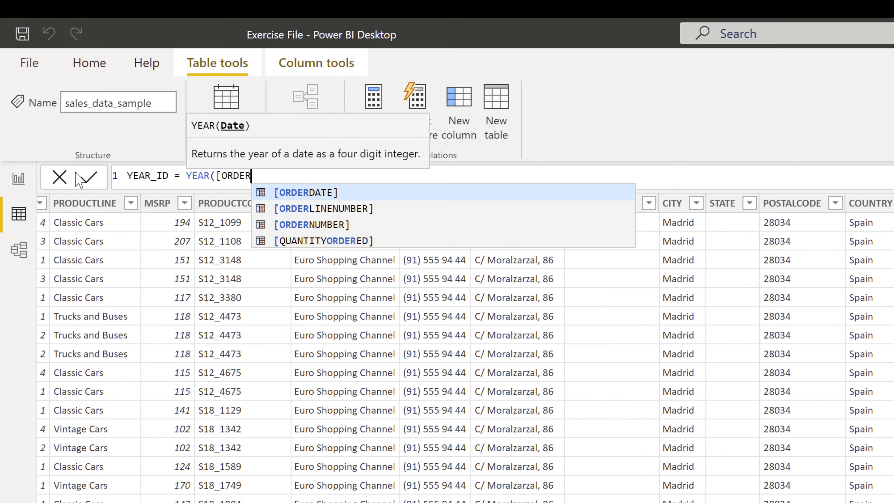
type("TE])")
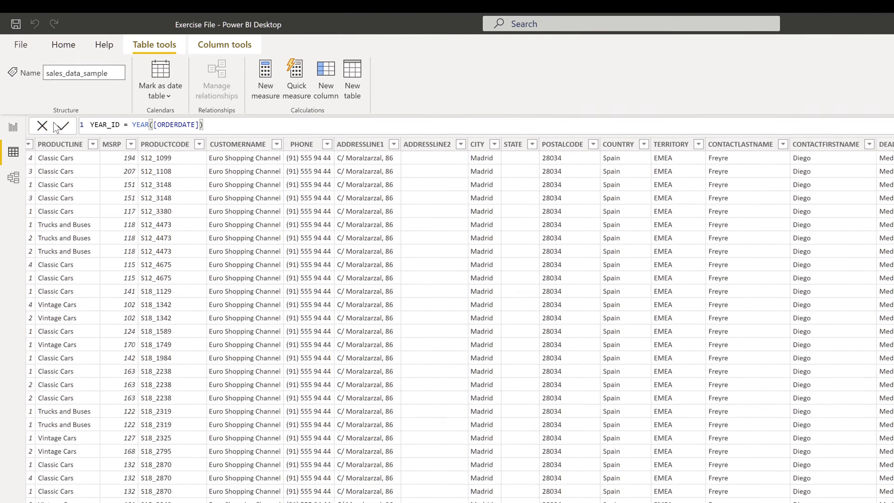
left_click(78, 164)
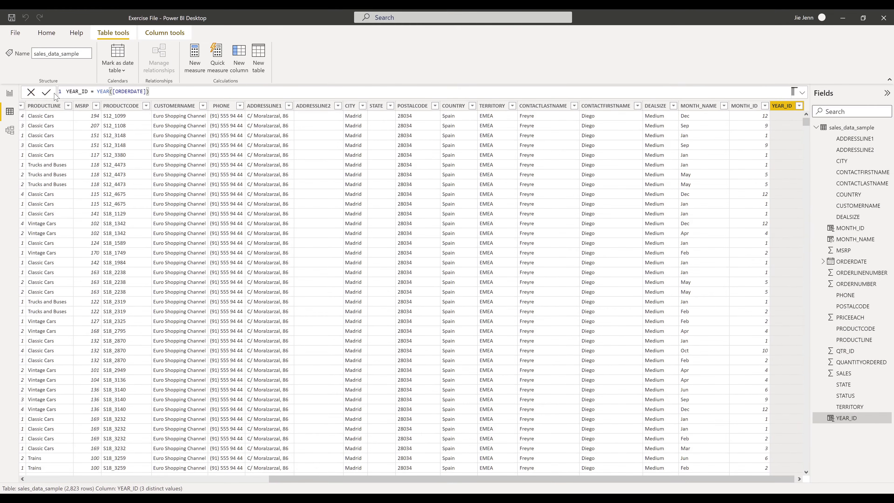
Step: Check the MONTH_ID and MONTH_NAME columns in the table, and return to the report view
left_click(745, 107)
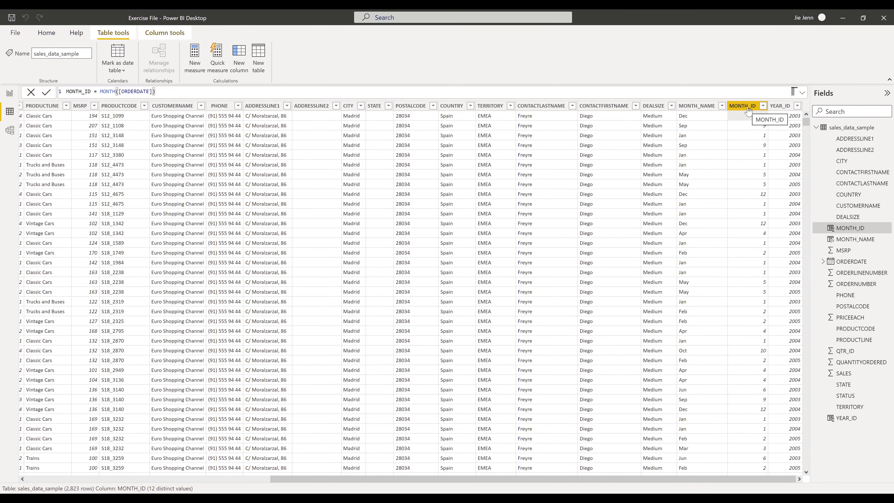
left_click(701, 107)
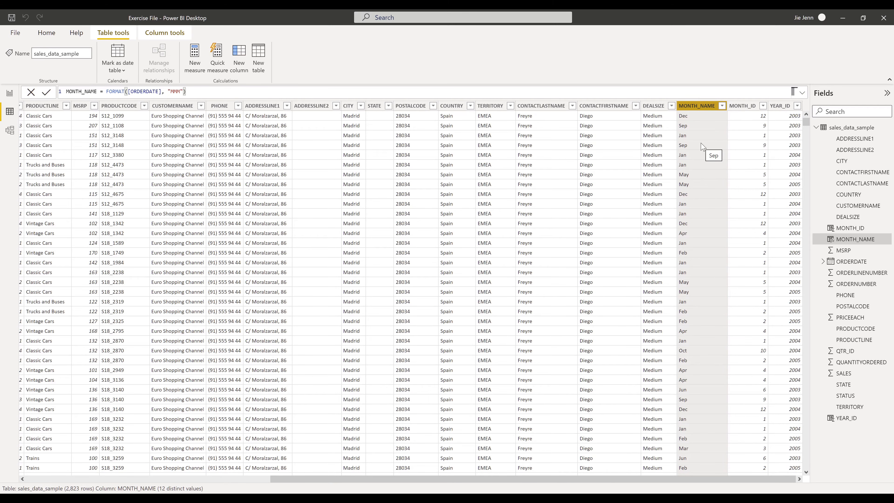
left_click(5, 97)
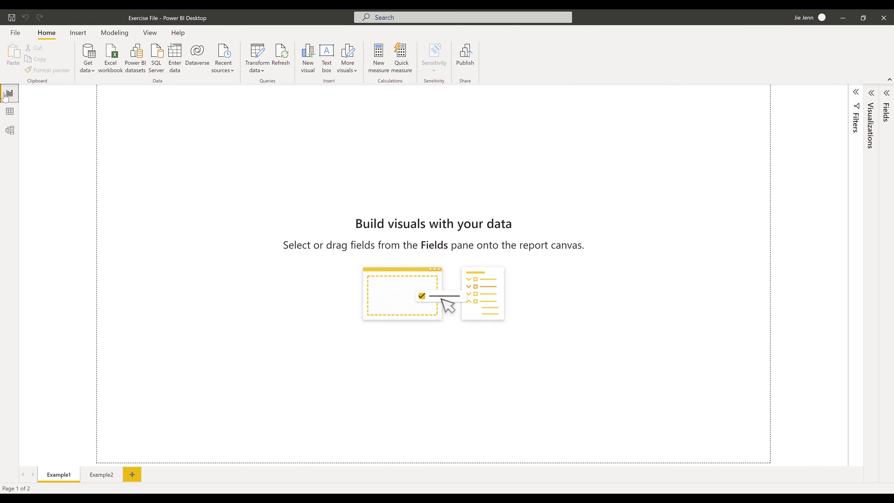
Step: Insert a clustered column chart on the Example1 page and enlarge it to fill most of the canvas
left_click(888, 103)
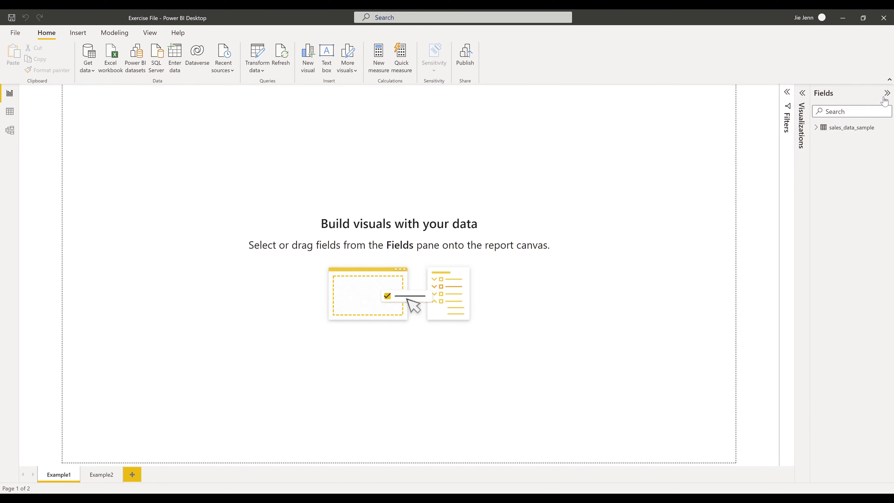
left_click(801, 104)
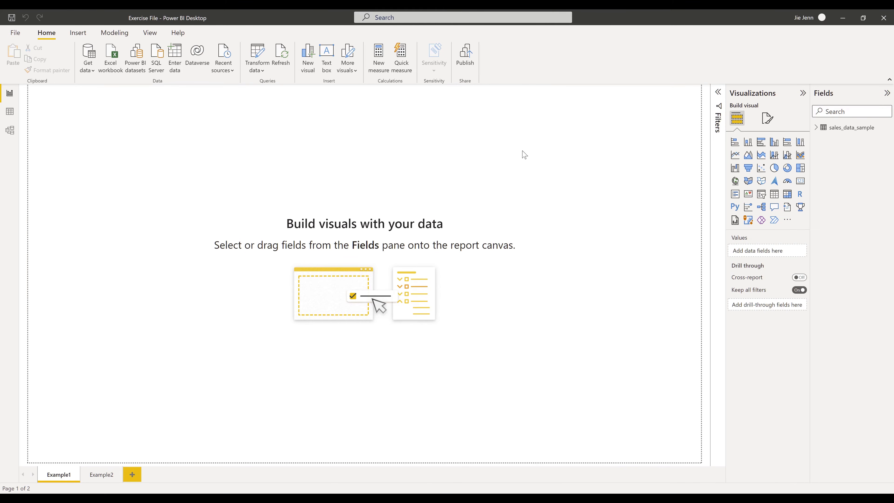
left_click(773, 142)
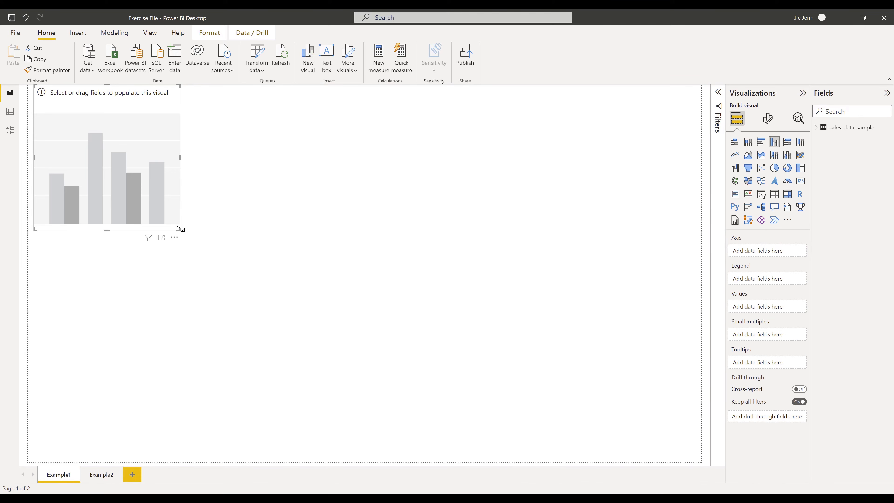
left_click_drag(180, 229, 658, 398)
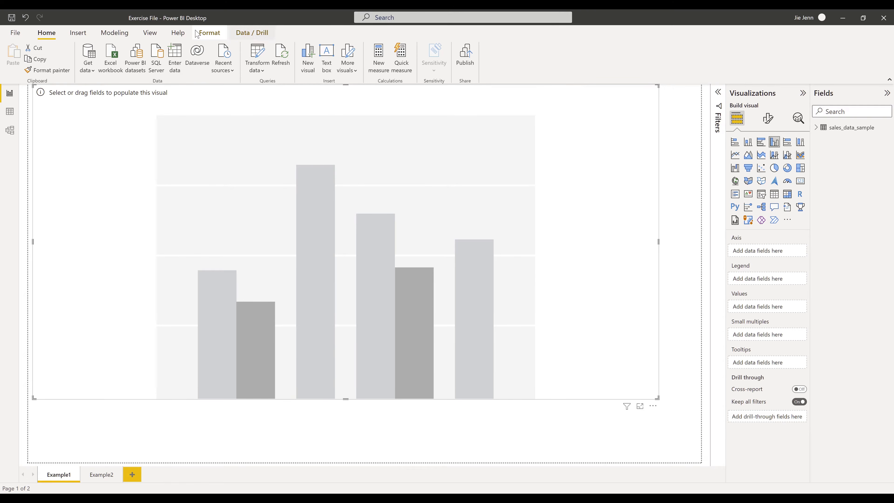
Step: Turn on the page gridlines, then move and resize the empty chart so it sits centred within the grid
left_click(148, 33)
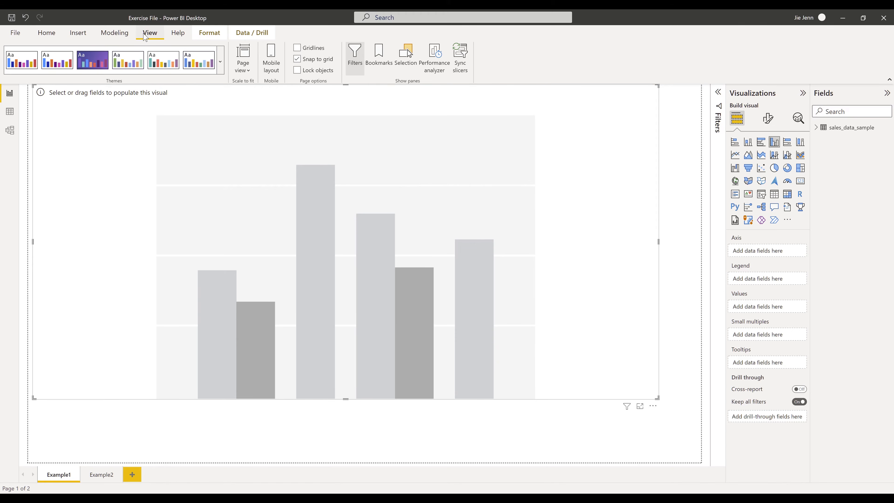
left_click(305, 50)
left_click_drag(250, 100, 296, 148)
left_click_drag(699, 444, 683, 433)
left_click_drag(77, 132, 84, 137)
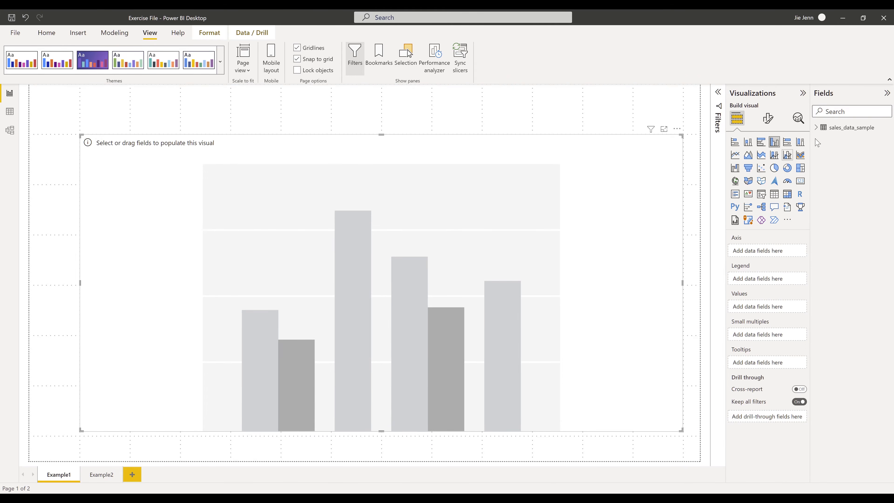
Step: Populate the column chart with SALES as the values and MONTH_NAME as the axis from sales_data_sample
left_click(817, 129)
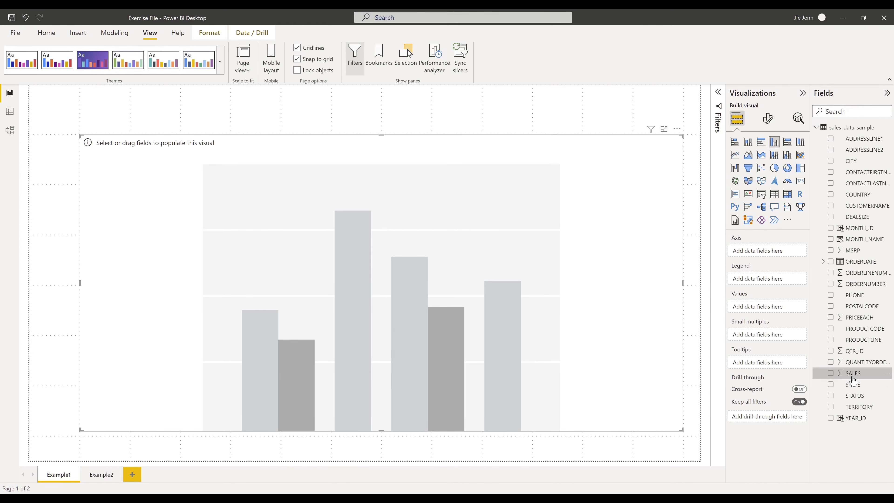
left_click_drag(853, 379, 768, 309)
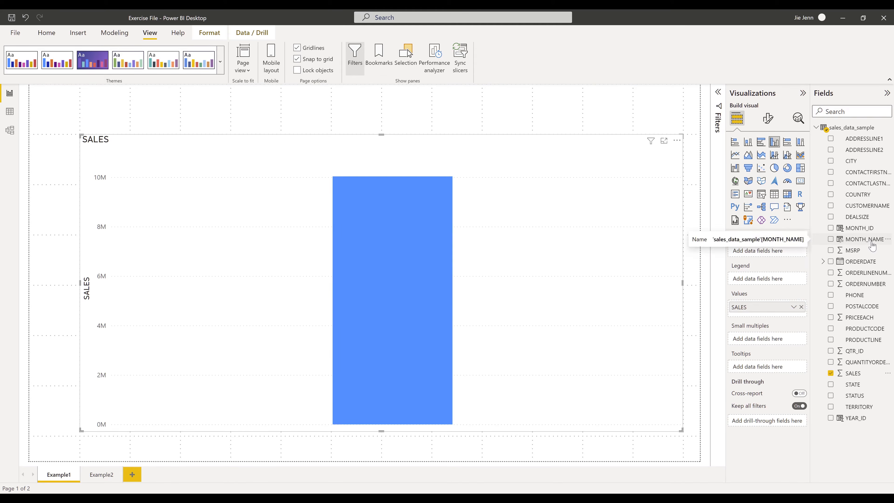
left_click_drag(869, 243, 776, 252)
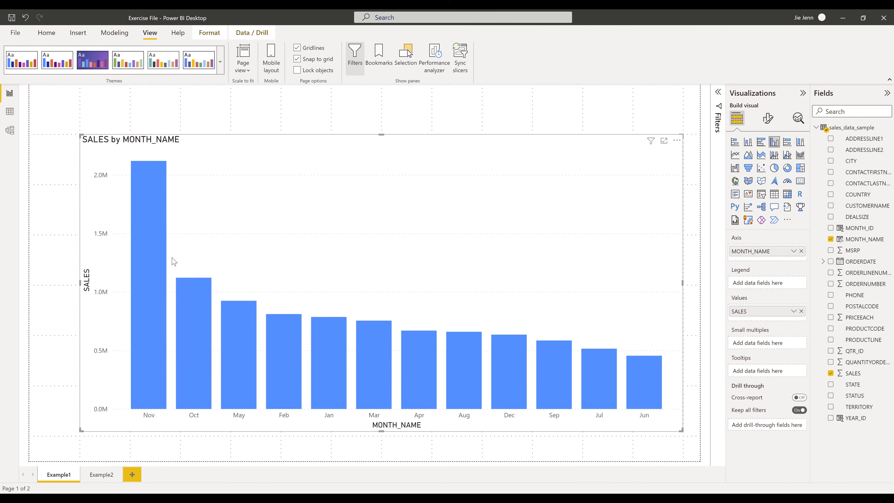
Step: Set the MONTH_NAME column to sort by MONTH_ID in the data view, and return to the report view
left_click(9, 113)
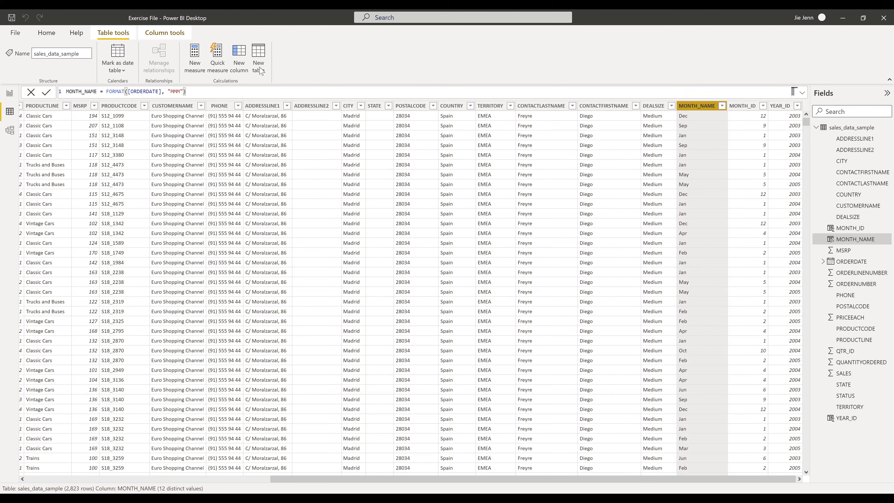
left_click(174, 34)
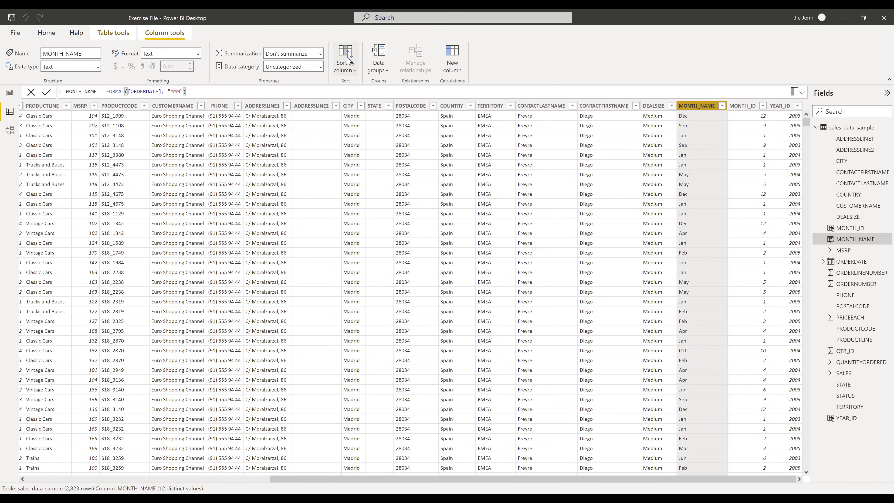
left_click(349, 69)
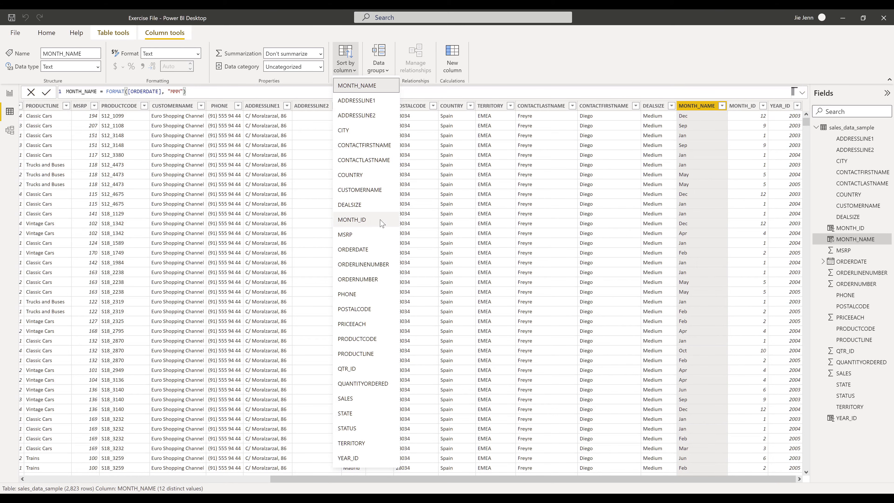
left_click(352, 219)
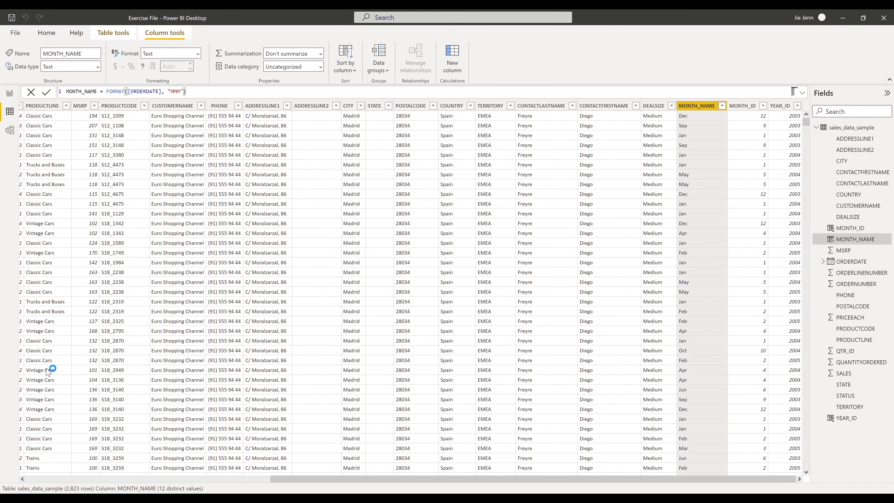
left_click(9, 93)
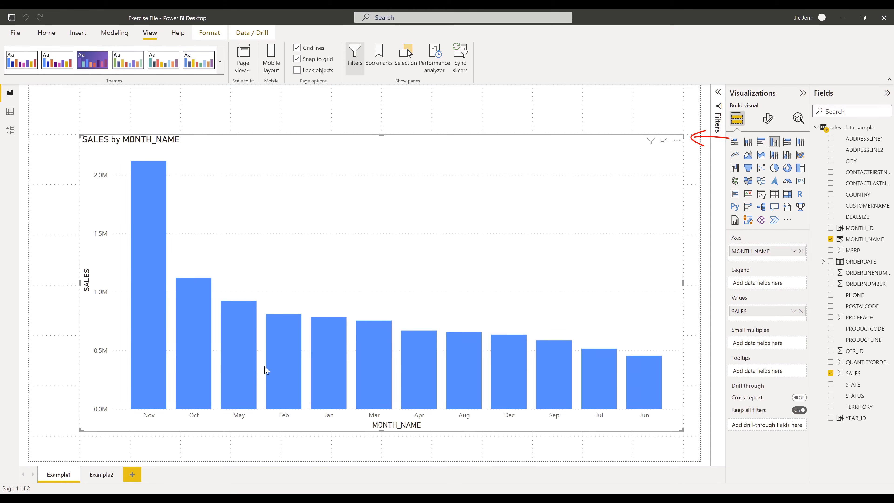
Step: Sort the chart's axis by MONTH_NAME in ascending order and deselect the chart
left_click(676, 142)
mouse_move(720, 198)
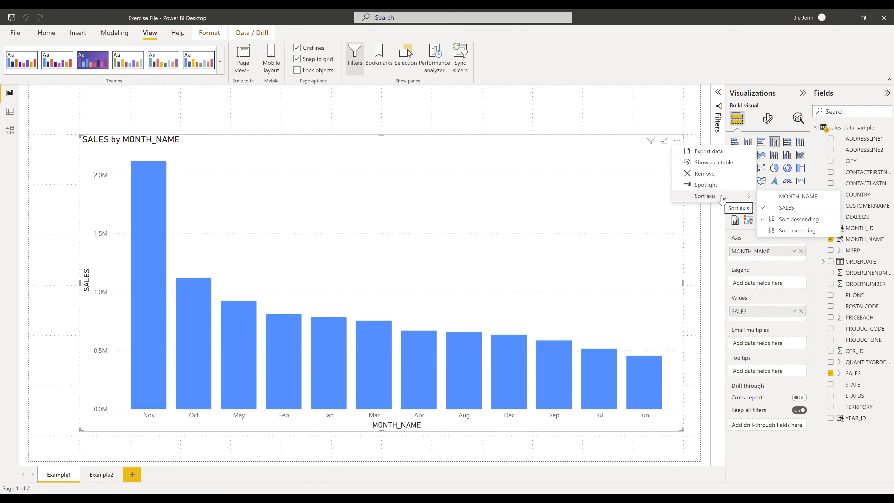
left_click(820, 199)
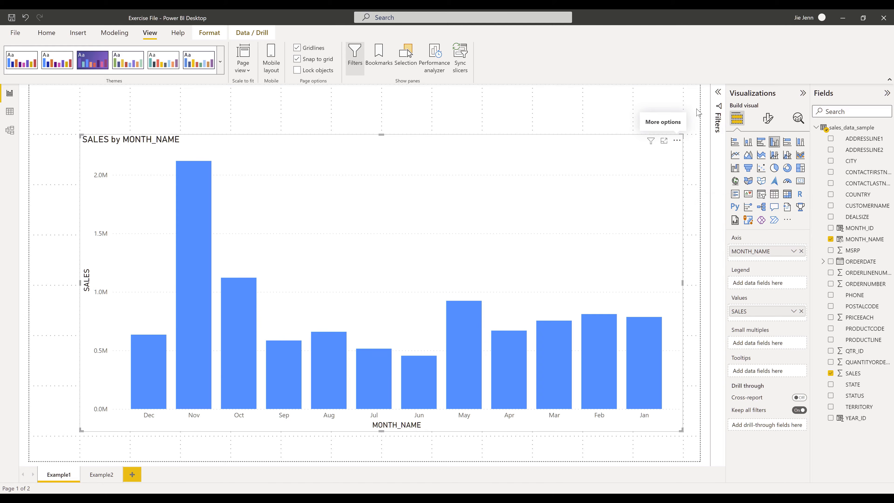
left_click(676, 141)
mouse_move(724, 200)
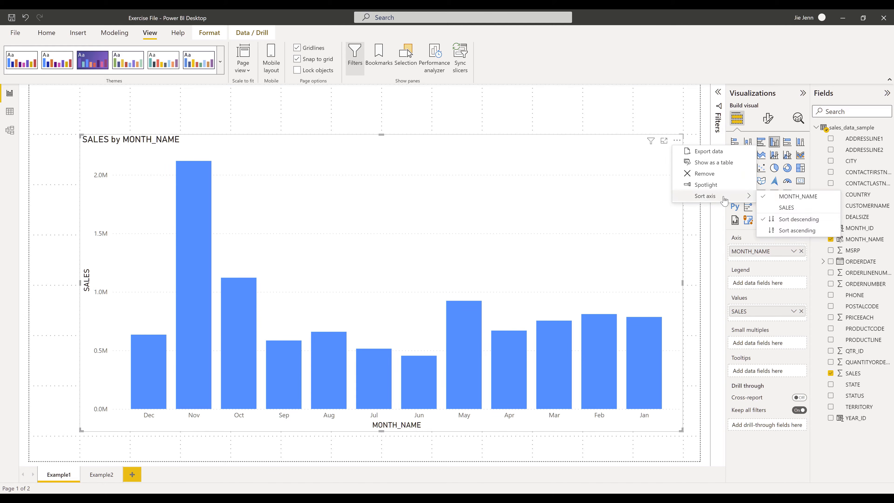
left_click(797, 230)
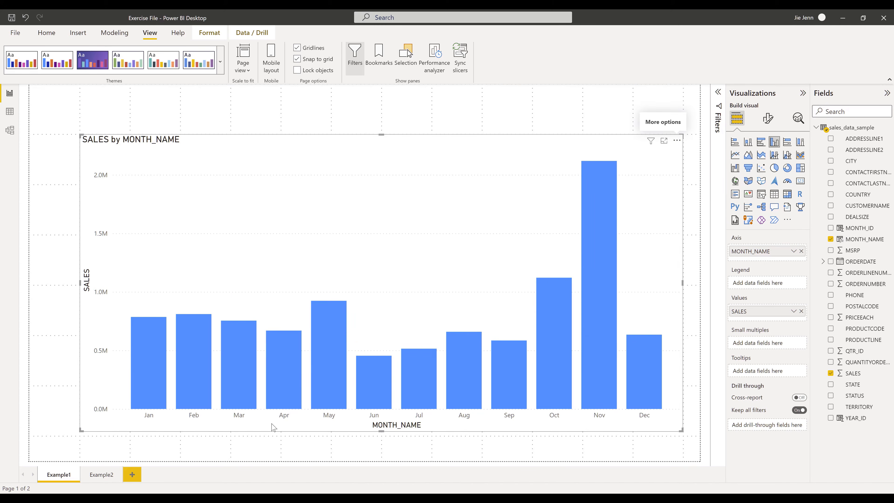
left_click(176, 442)
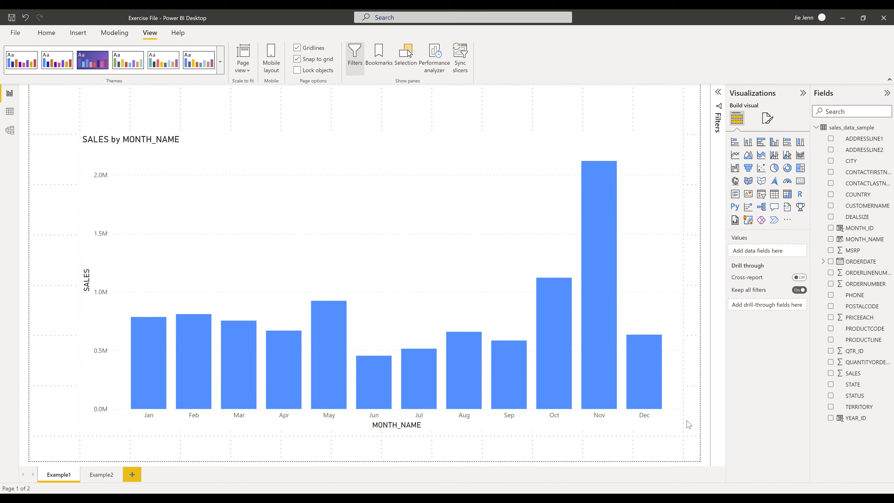
Step: Split the monthly sales columns by year by adding YEAR_ID to the chart's legend
left_click(468, 225)
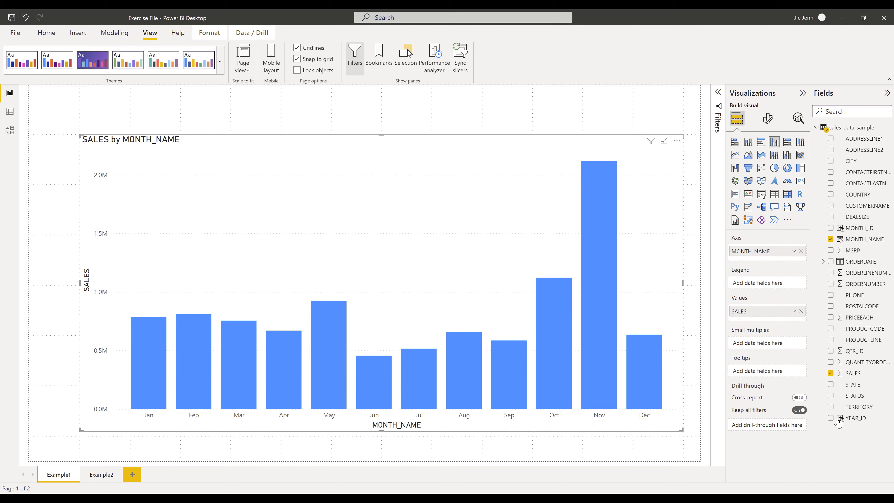
left_click(863, 419)
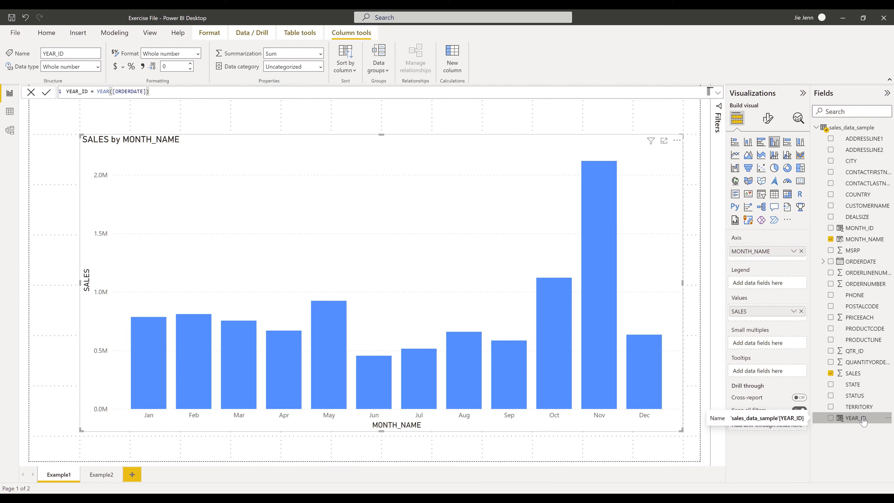
left_click_drag(864, 420, 770, 286)
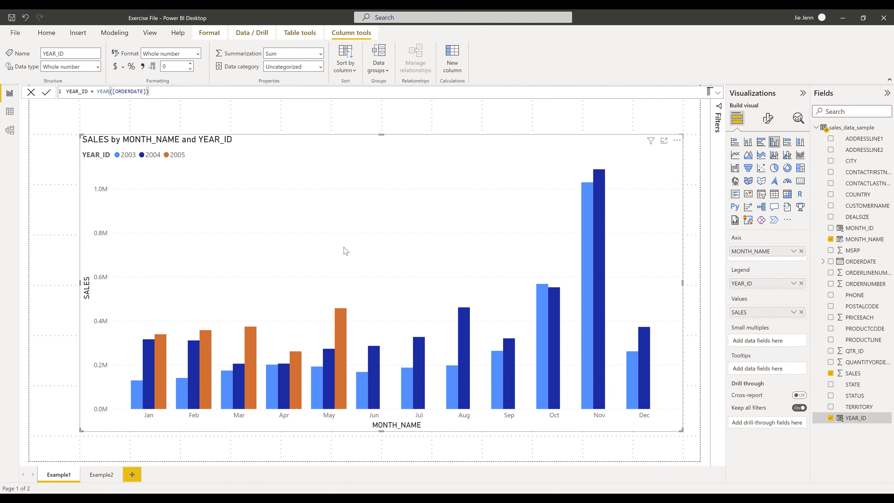
Step: Turn off the titles of the chart's X-axis and Y-axis in the visual formatting
left_click(768, 118)
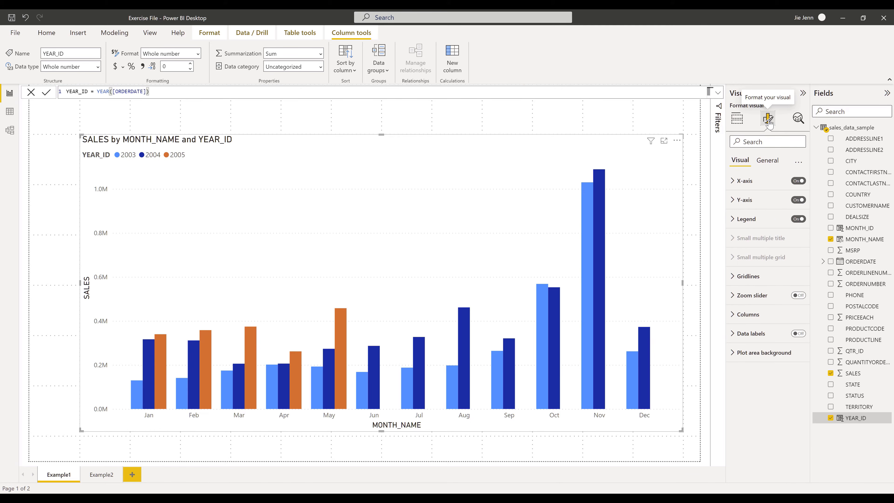
left_click(743, 180)
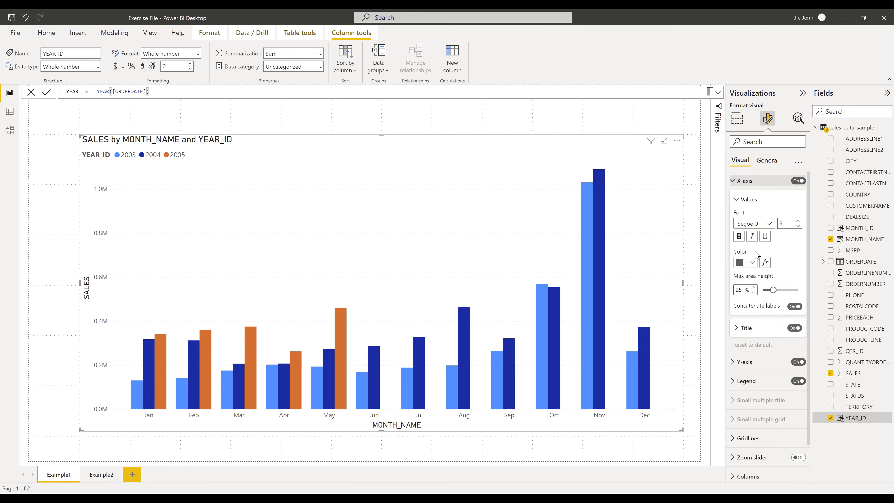
left_click(796, 328)
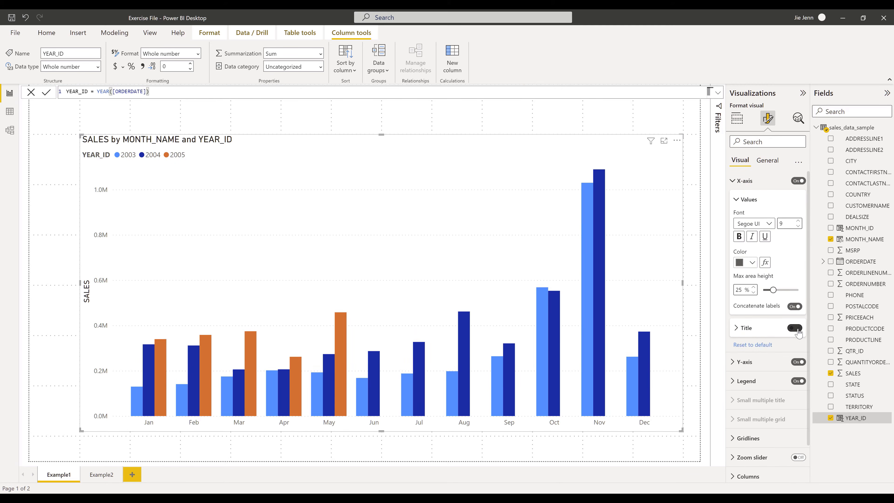
left_click(740, 363)
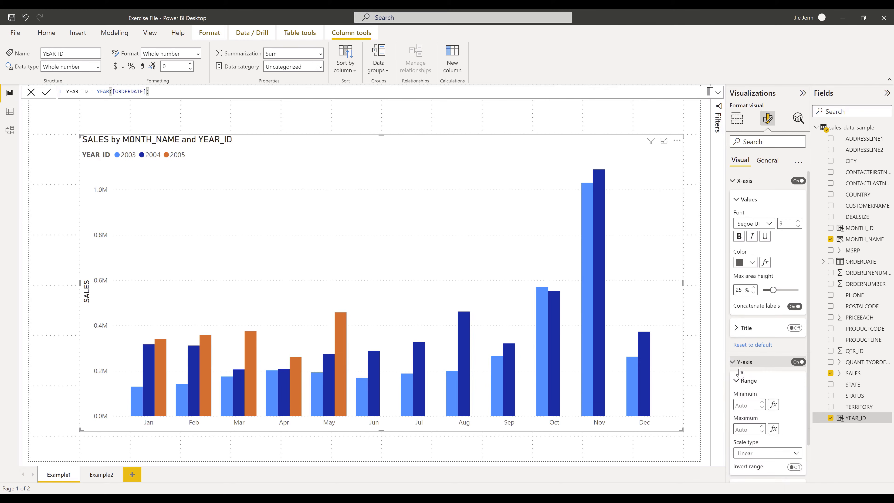
scroll(780, 457, "down", 1)
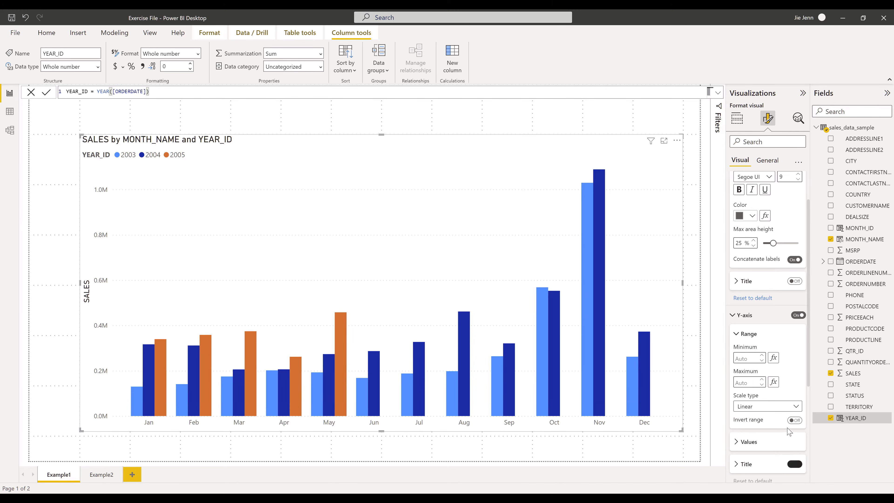
left_click(795, 464)
Step: Turn off the legend title of the sales chart and deselect the chart
scroll(774, 423, "down", 3)
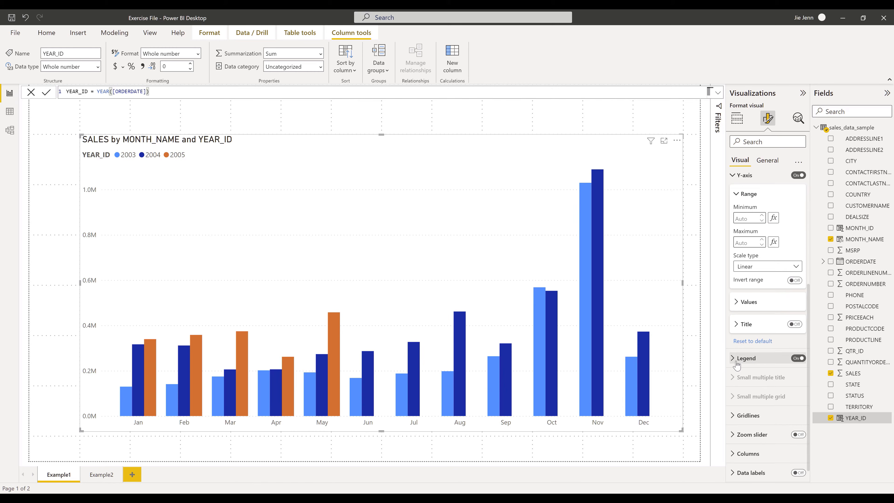
left_click(739, 359)
scroll(738, 366, "down", 2)
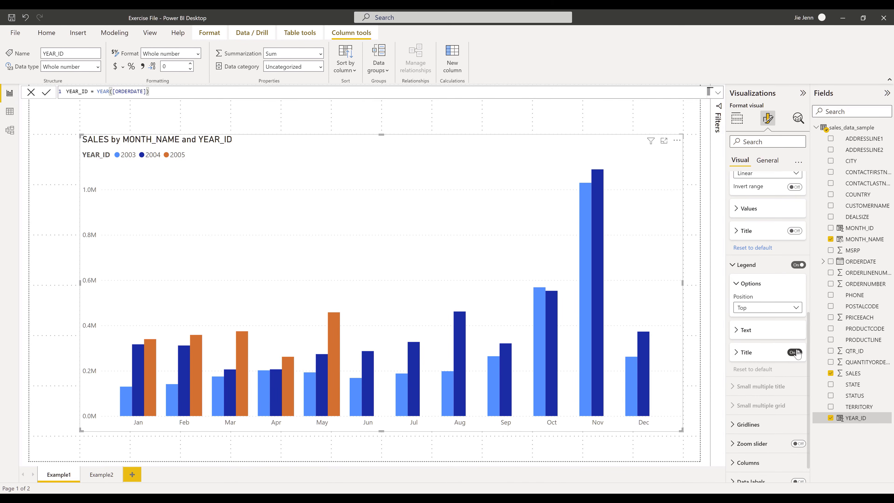
left_click(795, 353)
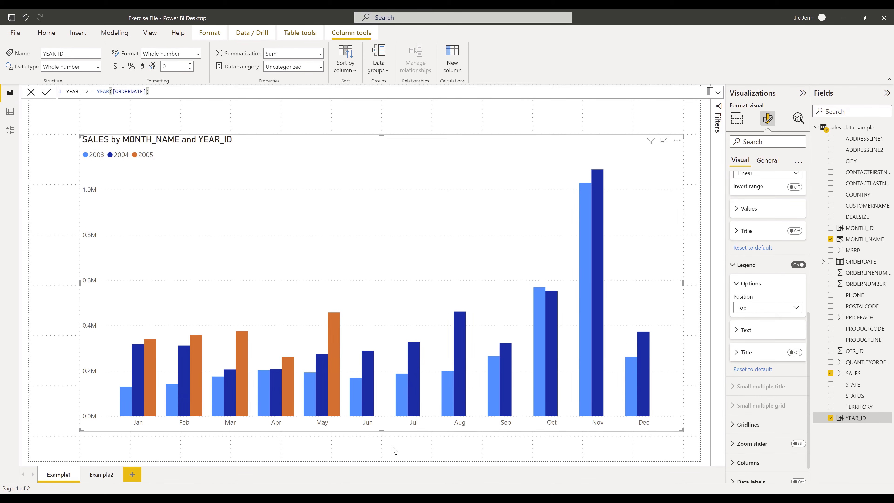
left_click(169, 457)
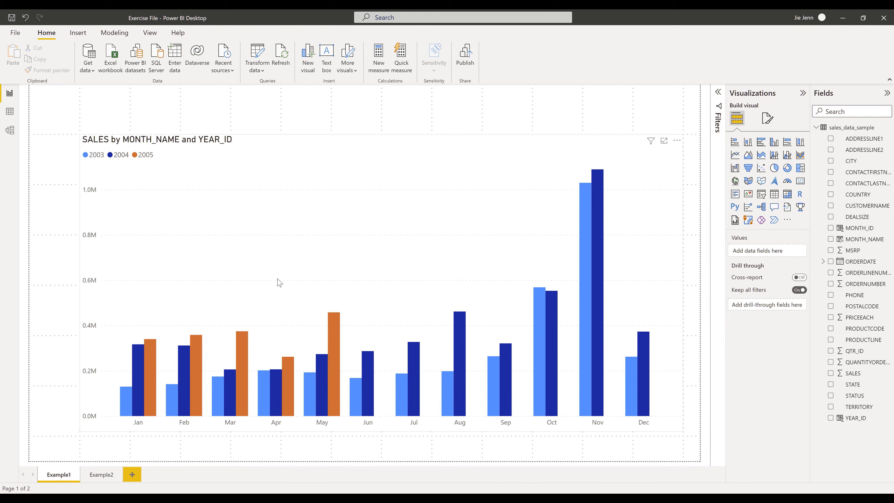
Step: Examine the 2003 and 2004 sales chart on the finished report's Example2 page, and return to the exercise file's Example1 page
left_click(101, 474)
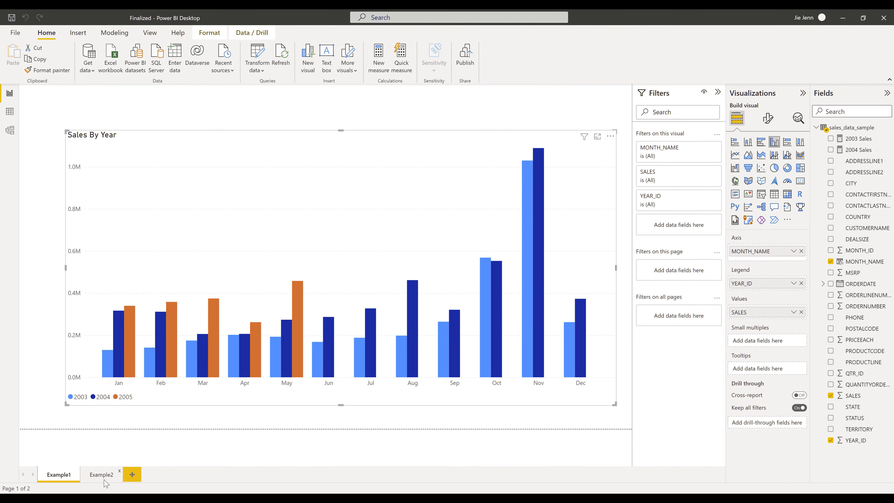
left_click(104, 480)
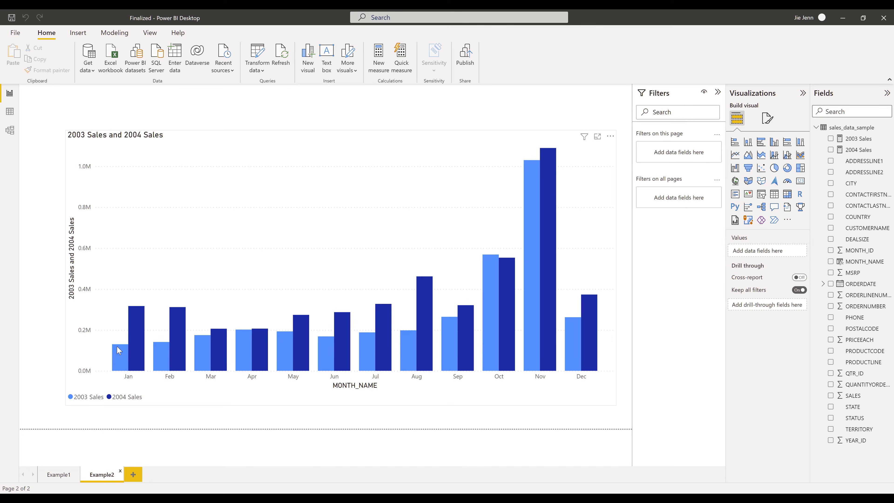
mouse_move(120, 349)
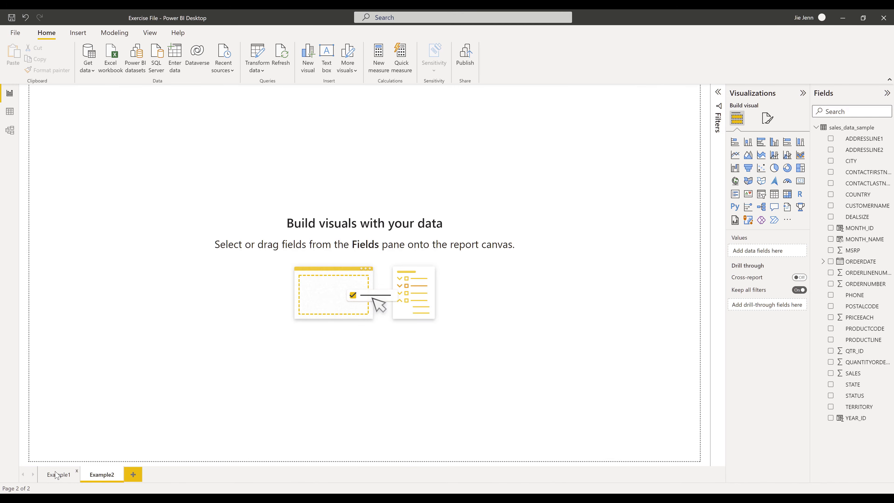
left_click(56, 475)
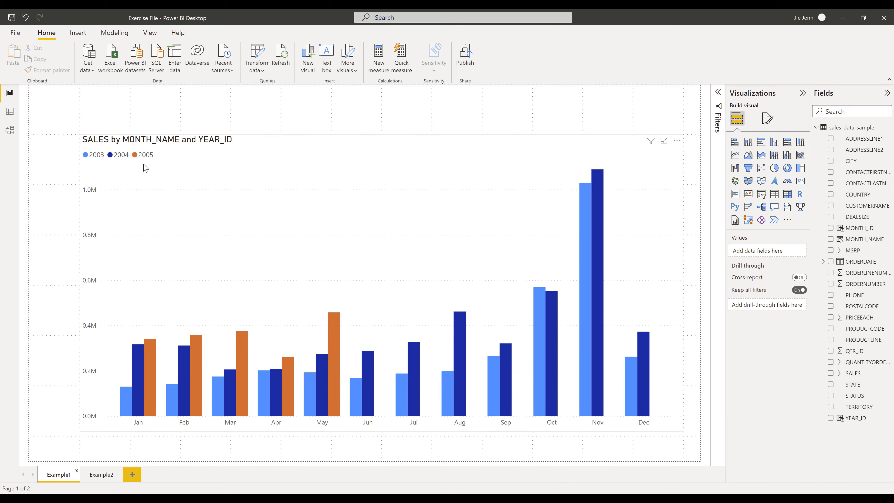
Step: In the data view, create a measure named 2003 Sales and begin its formula with the CALCULATE function
left_click(10, 112)
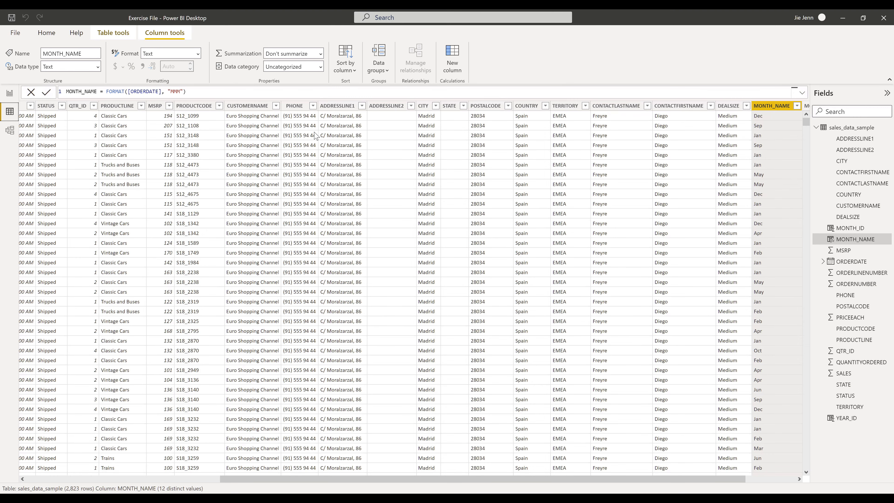
left_click(48, 34)
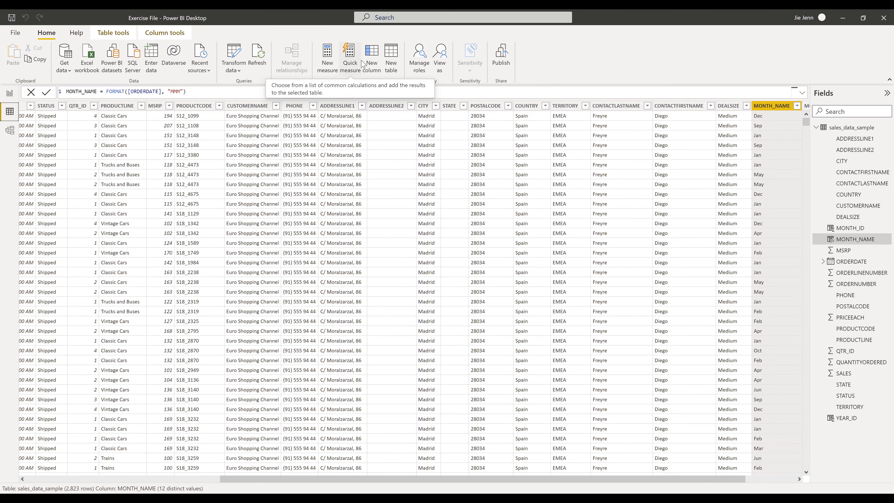
left_click(329, 60)
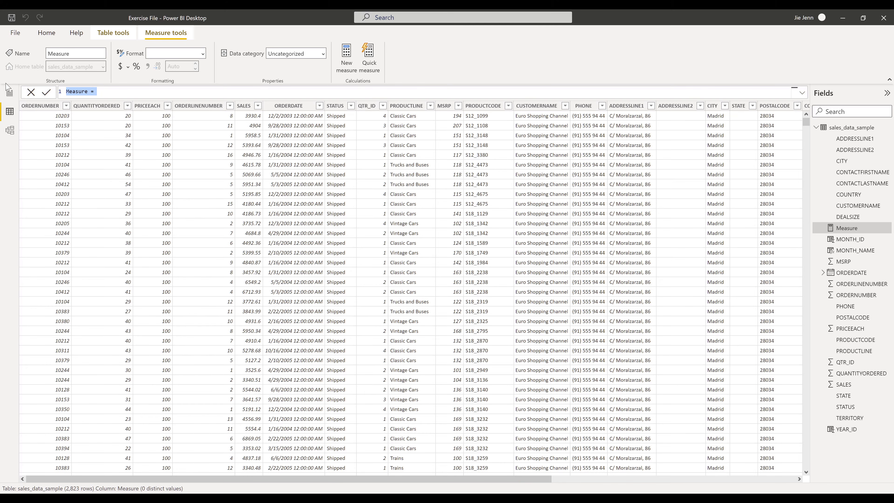
left_click(132, 91)
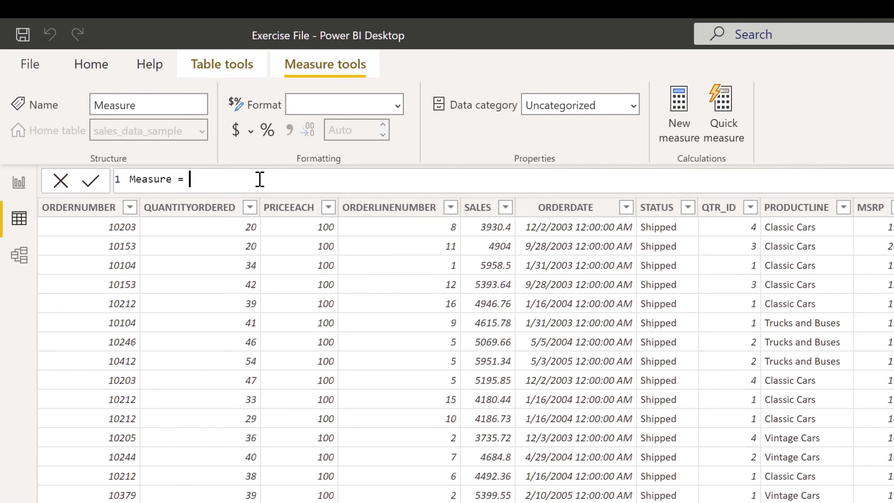
key("ctrl+a")
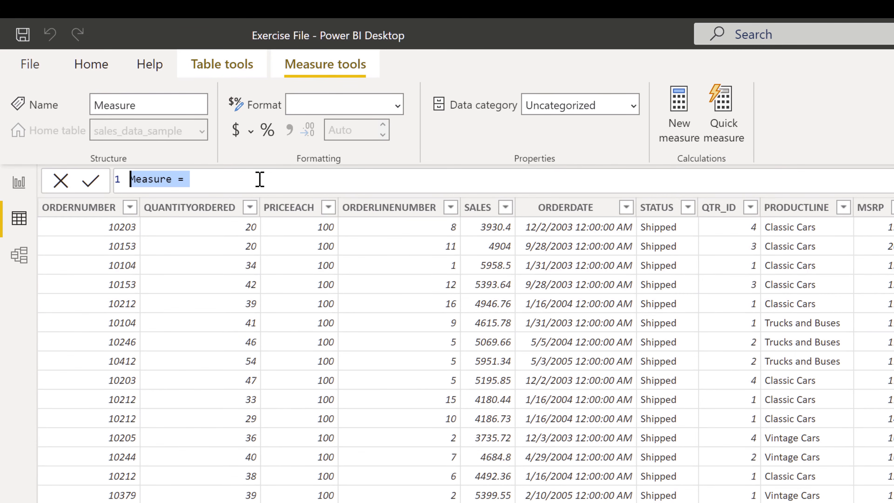
key("BackSpace")
type("3")
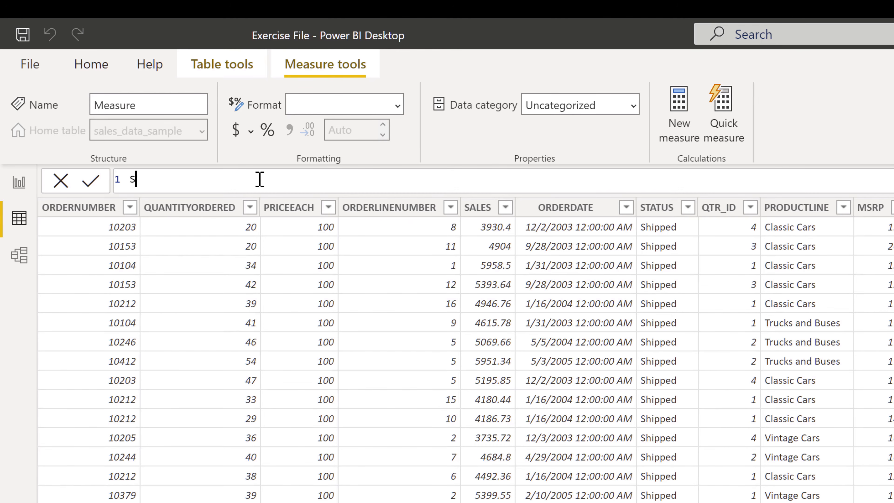
type("003 Sales = CALCULATE(")
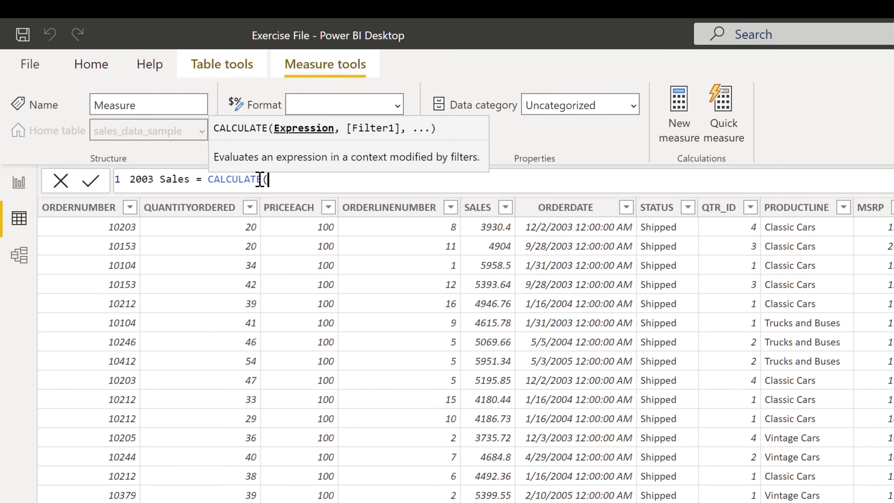
Step: Enter SUM([SALES]) as the CALCULATE expression of the 2003 Sales measure
type("[")
key("BackSpace")
type("SUM")
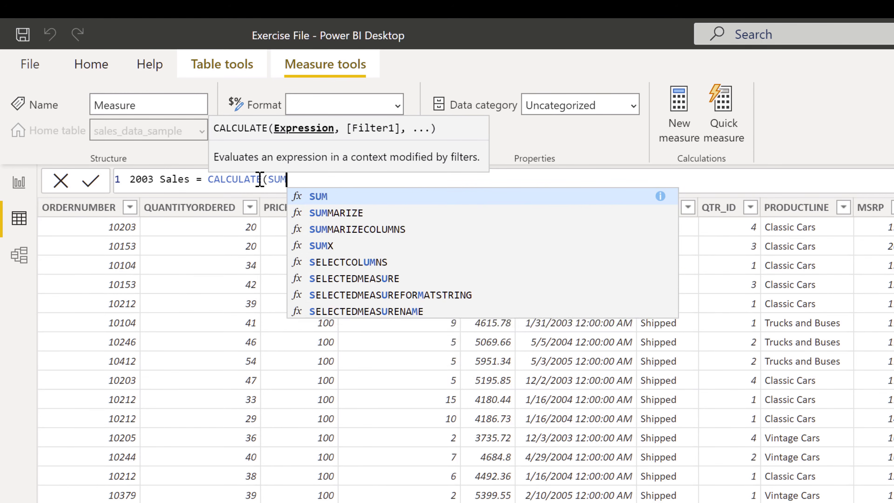
type("([")
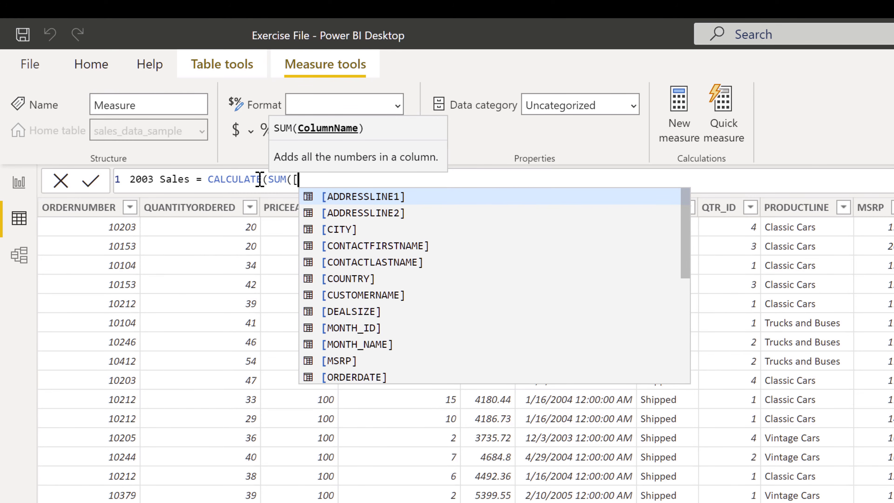
type("SA")
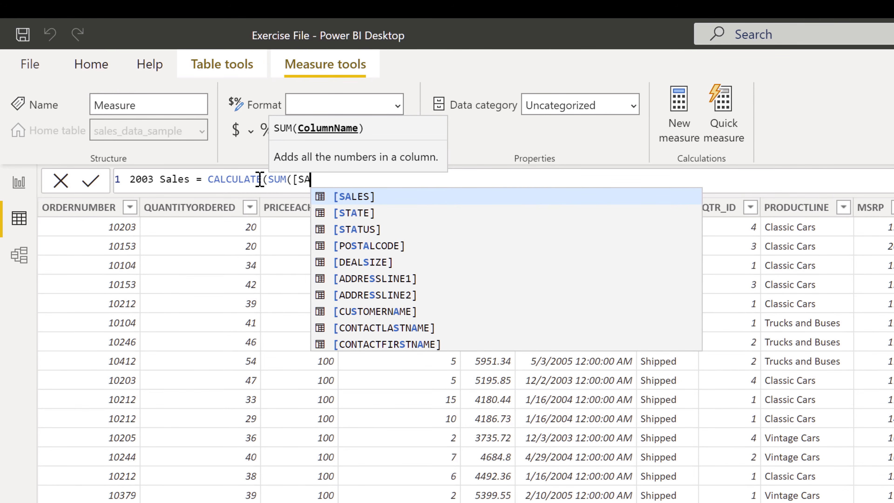
key("Tab")
type("), ")
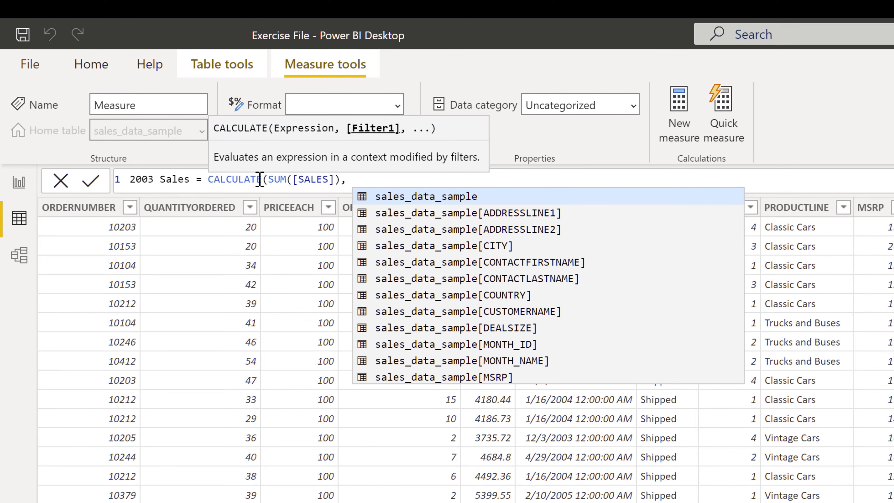
Step: Complete the 2003 Sales formula with the filter sales_data_sample[YEAR_ID] = 2003, copy the whole formula and commit the measure
type("REA")
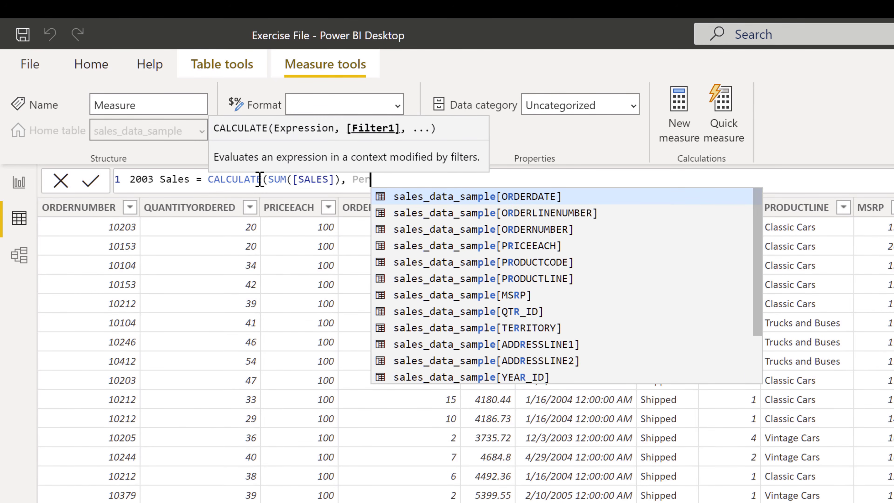
key("BackSpace")
key("BackSpace")
key("BackSpace")
type("YEAR")
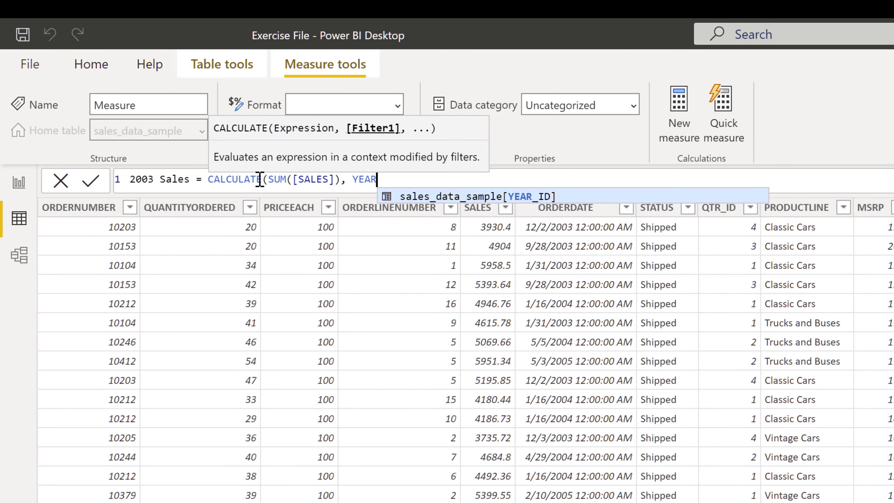
key("Tab")
type("=")
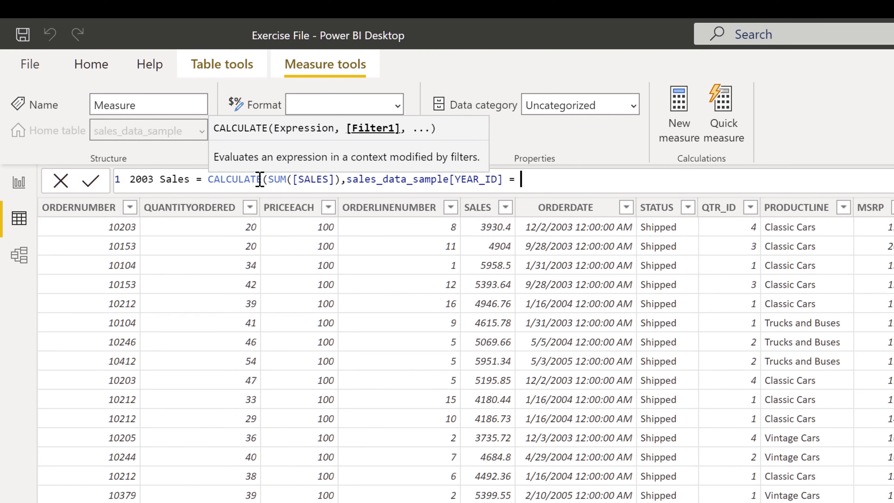
type(" 2003)")
key("shift+Home")
key("ctrl+c")
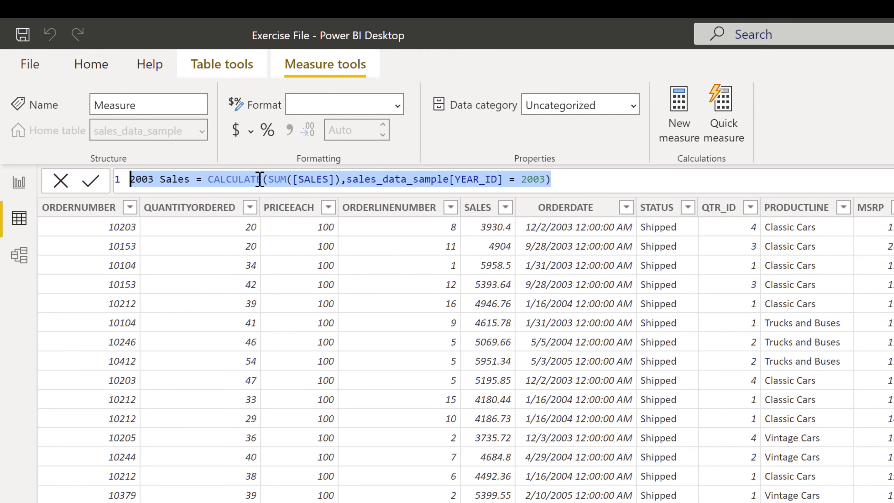
key("End")
key("Return")
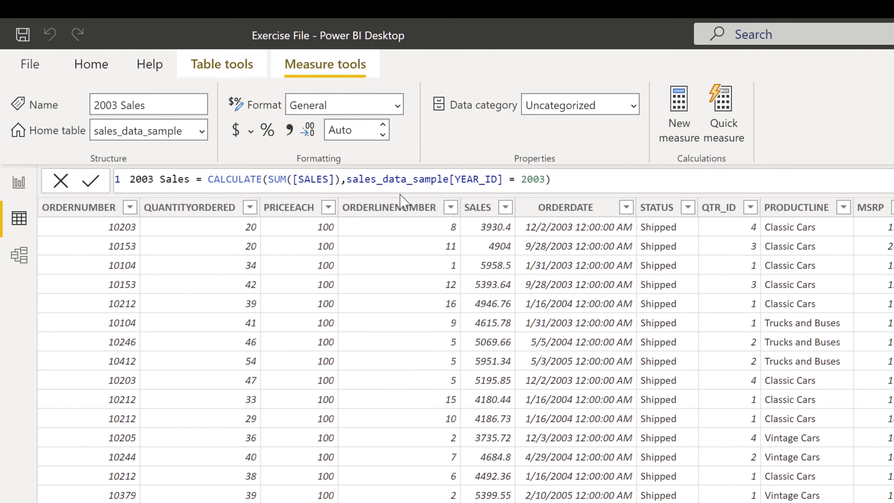
Step: Create another measure and replace its default text with the copied 2003 Sales formula
left_click(94, 72)
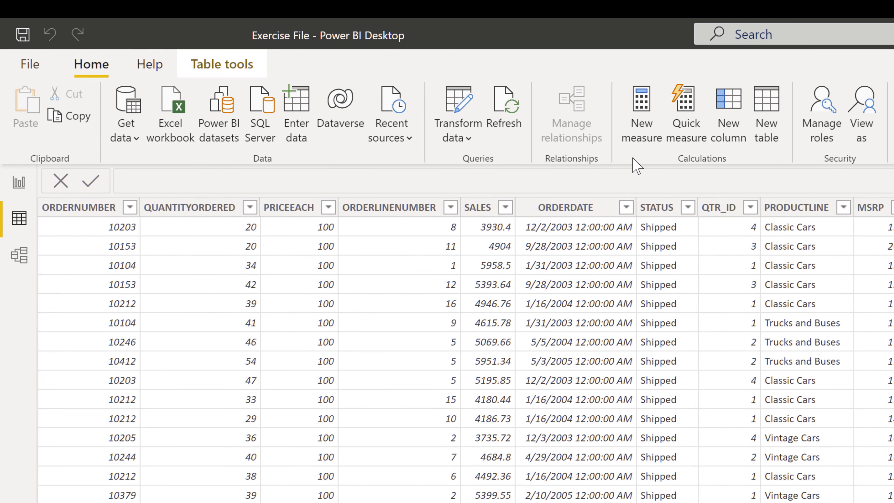
left_click(642, 119)
key("BackSpace")
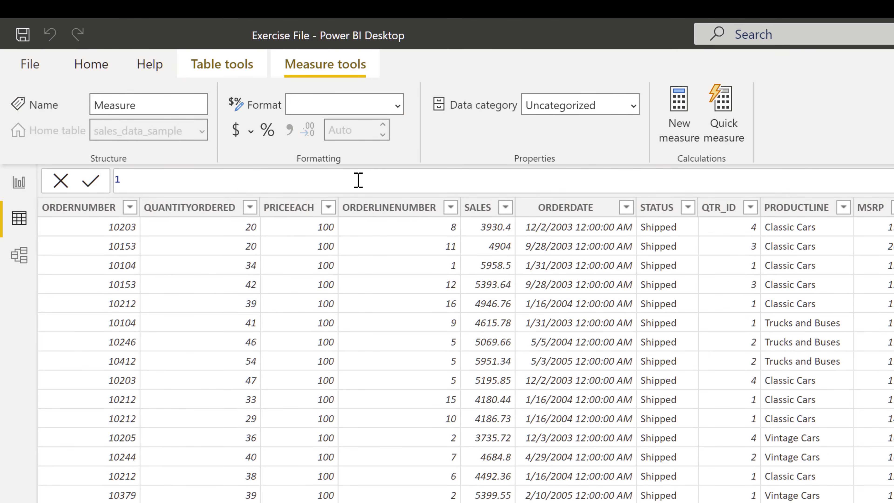
key("ctrl+v")
key("Home")
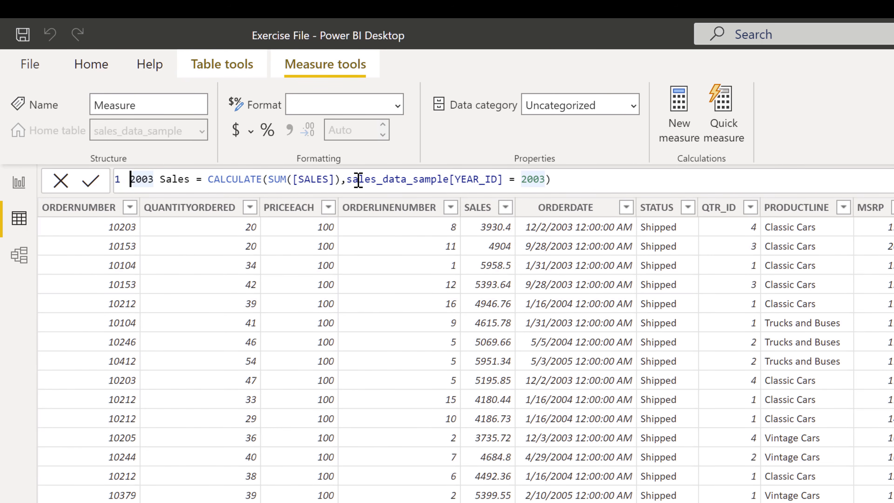
Step: Rename the pasted measure 2004 Sales, change its YEAR_ID filter to 2004 and commit it
key("Right")
key("Right")
key("Right")
key("Right")
key("BackSpace")
type("4")
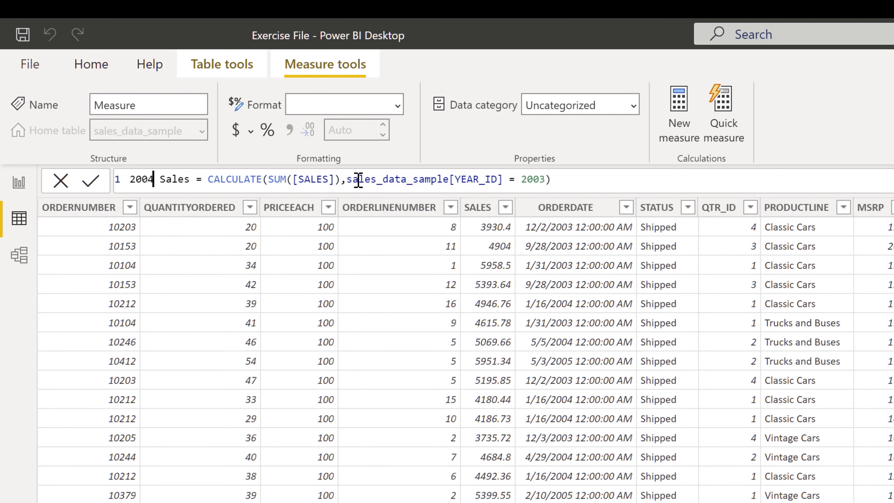
key("End")
key("Left")
key("BackSpace")
type("4")
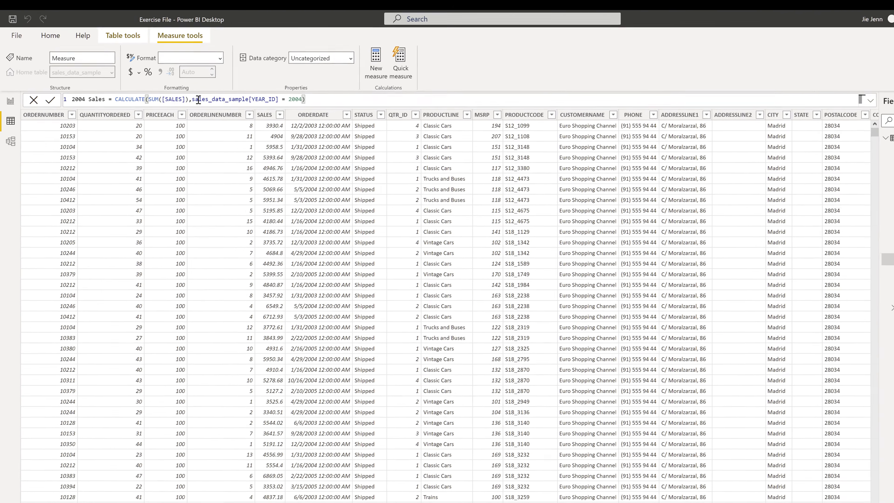
key("Return")
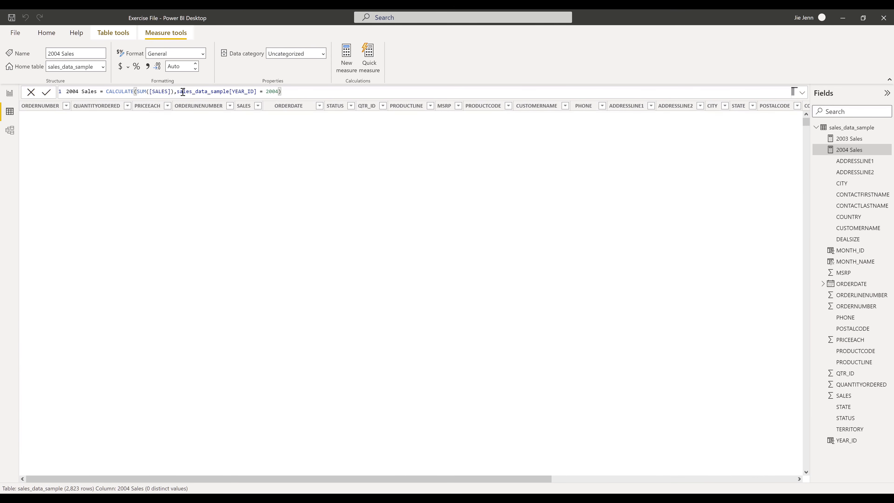
Step: On the report's Example2 page, create a clustered column chart with 2003 Sales and 2004 Sales as values
left_click(9, 93)
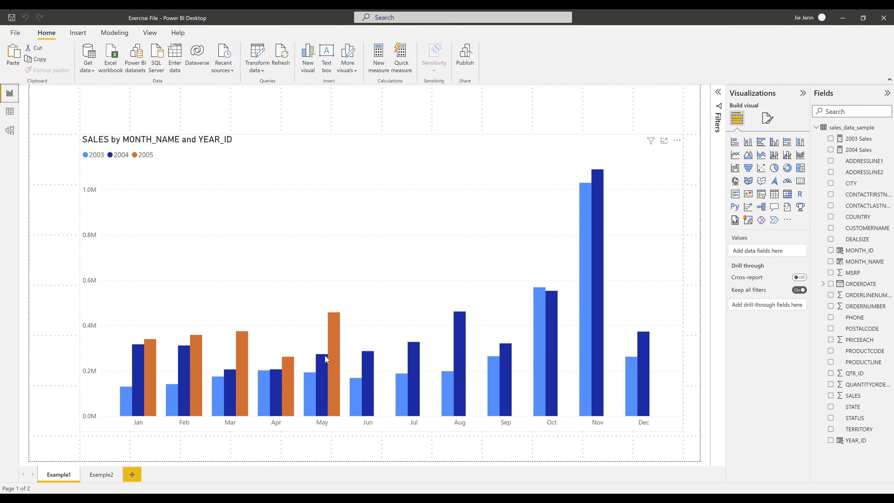
left_click(101, 474)
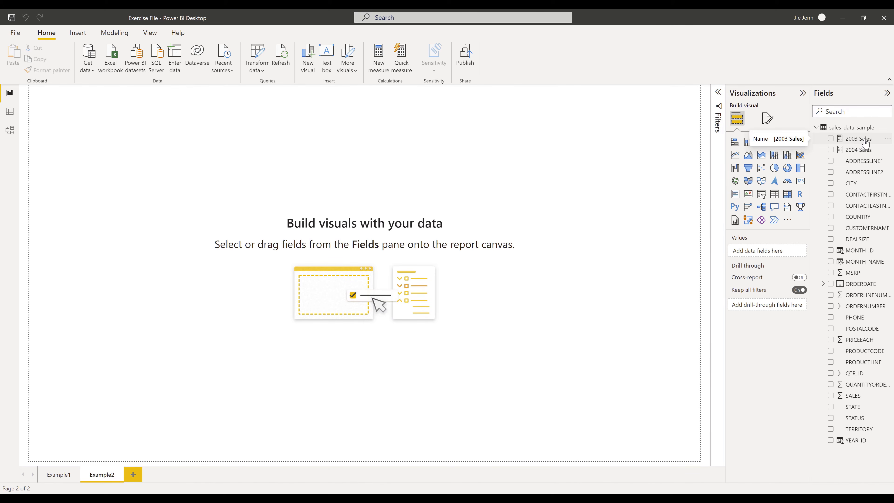
left_click_drag(866, 142, 172, 353)
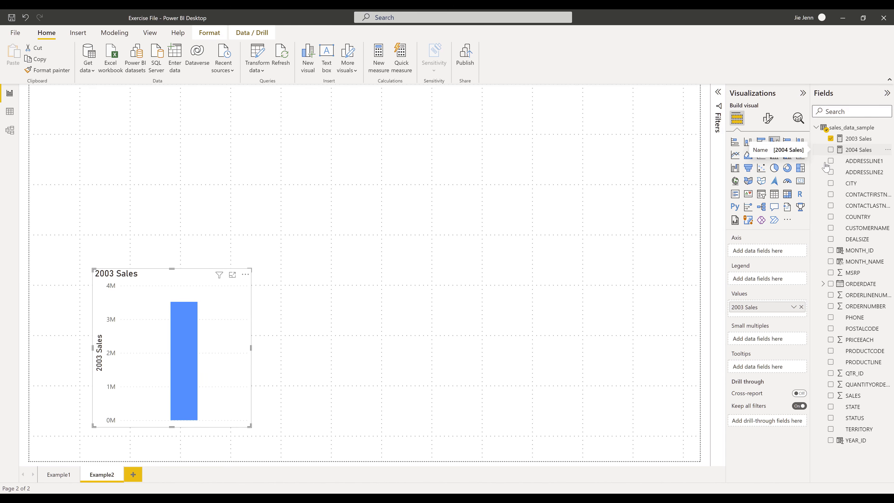
left_click_drag(859, 150, 227, 363)
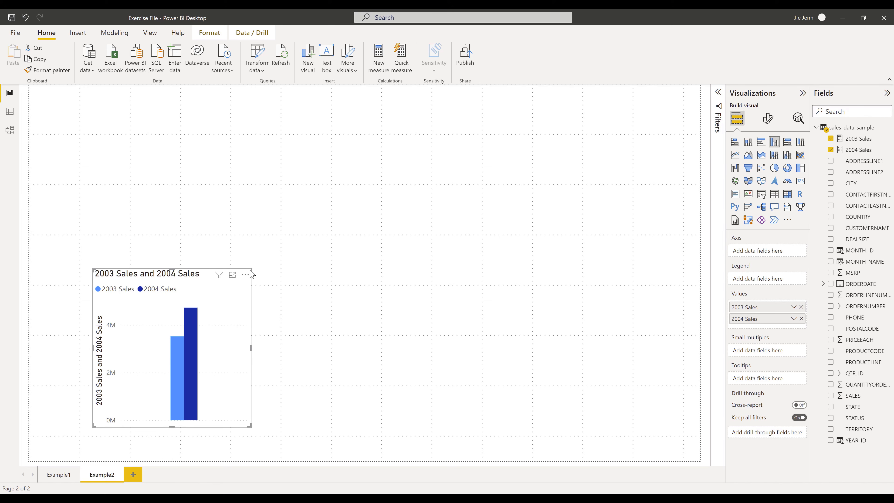
Step: Enlarge the sales chart to fill most of the page and add MONTH_NAME to its axis
left_click_drag(321, 242, 678, 135)
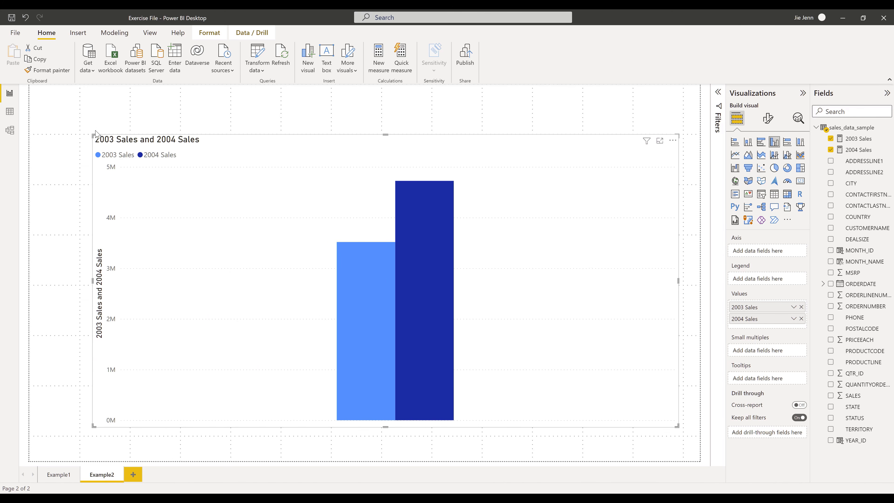
left_click_drag(92, 136, 79, 136)
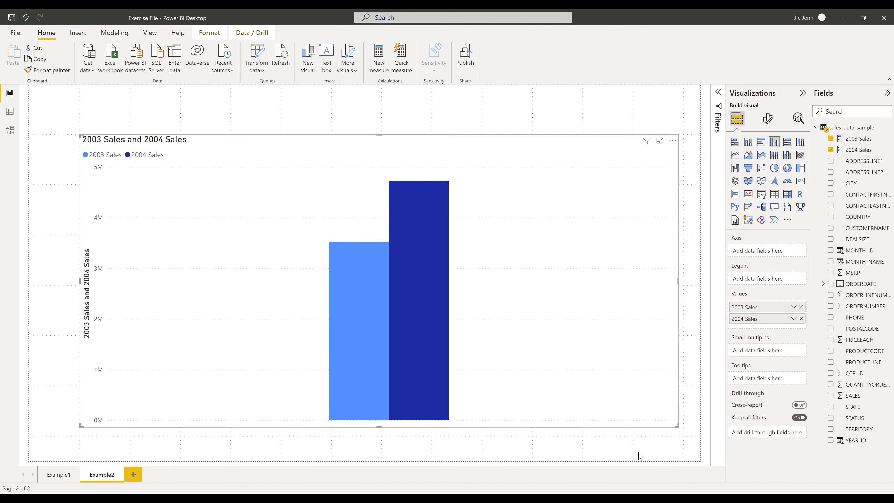
left_click_drag(678, 427, 683, 431)
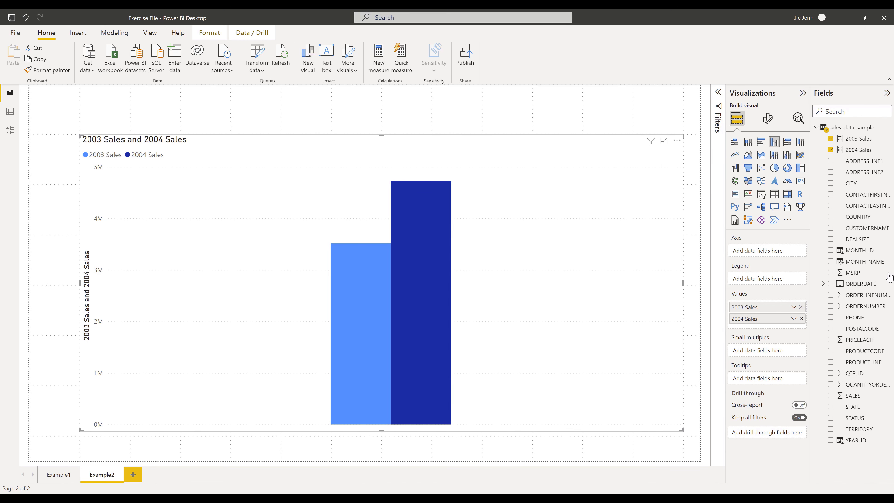
left_click_drag(787, 258, 790, 259)
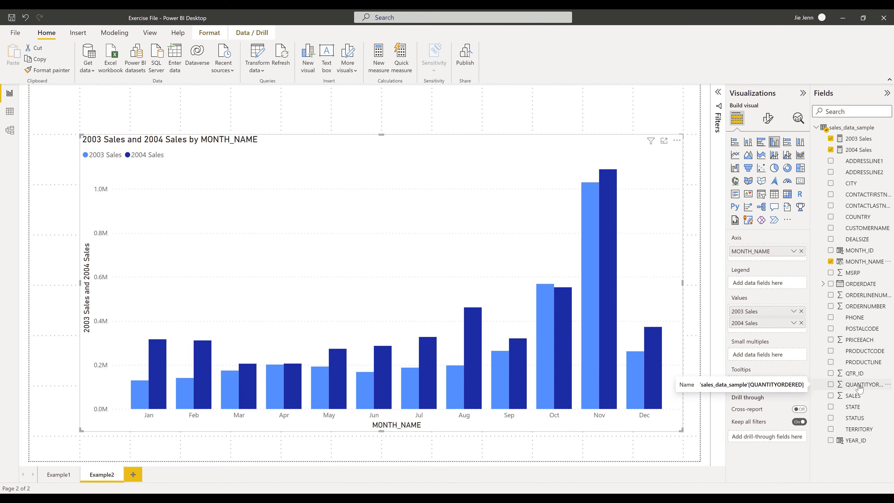
Step: Turn off the X-axis and Y-axis titles of the 2003 and 2004 sales chart
left_click(768, 119)
left_click(731, 181)
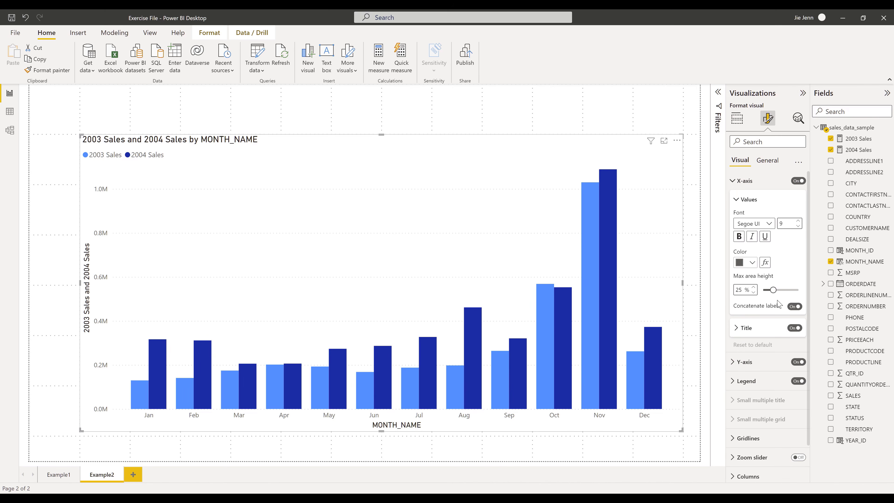
left_click(794, 329)
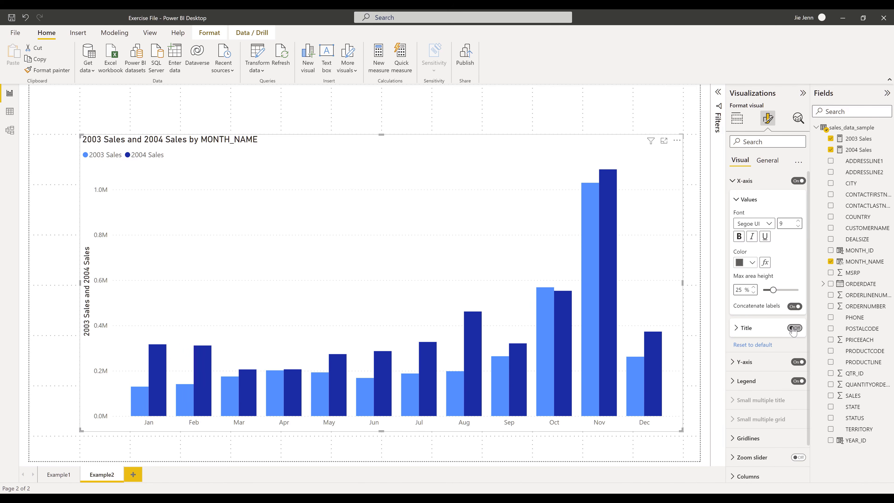
left_click(739, 362)
scroll(756, 373, "down", 3)
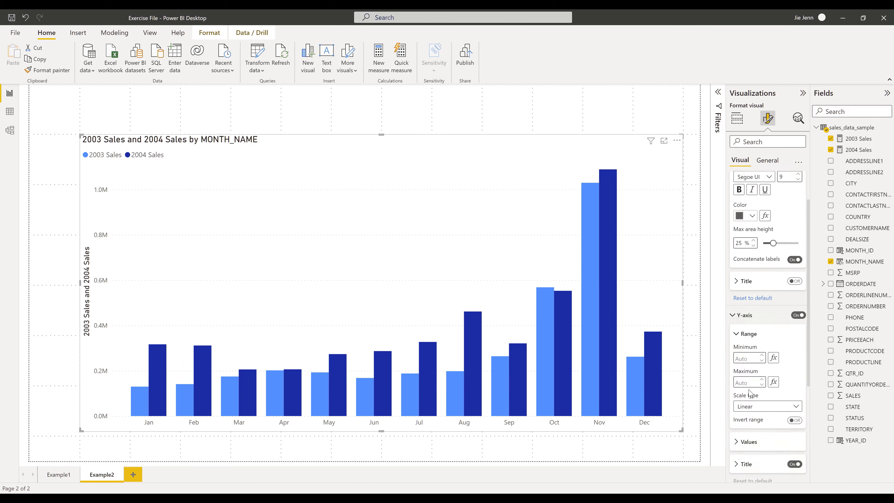
left_click(795, 418)
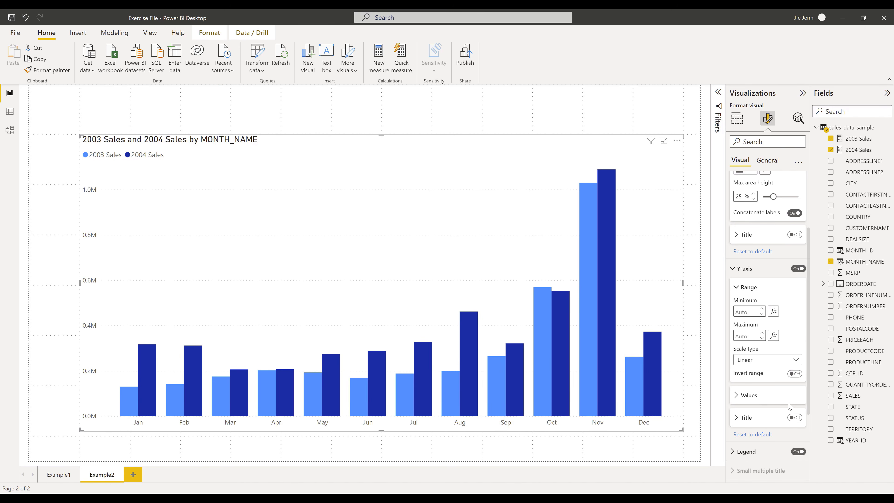